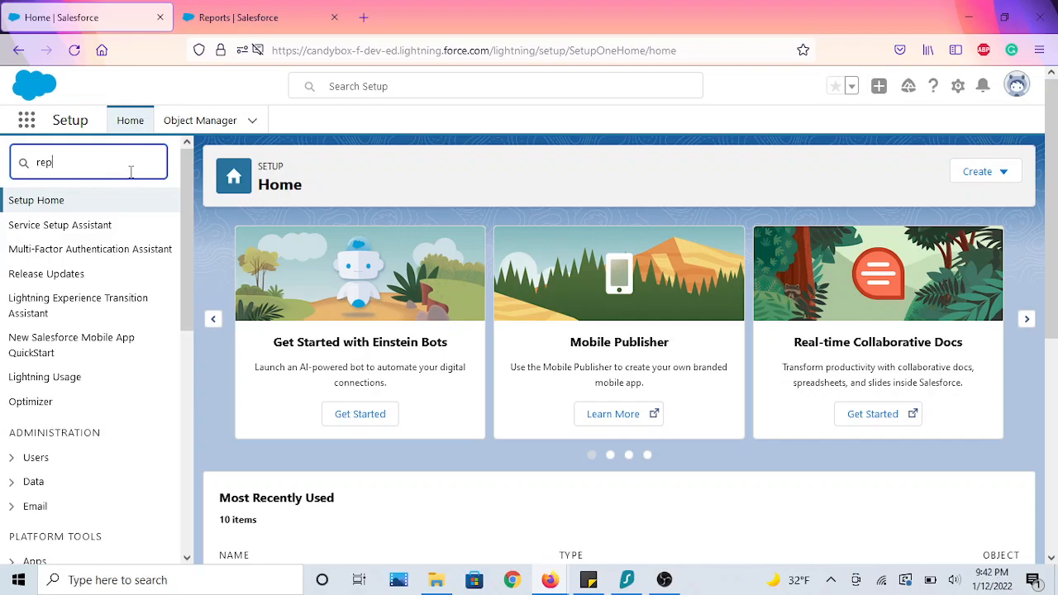
Find the Report Types page by searching Setup for "reports" and start a new custom report type.
type("orts")
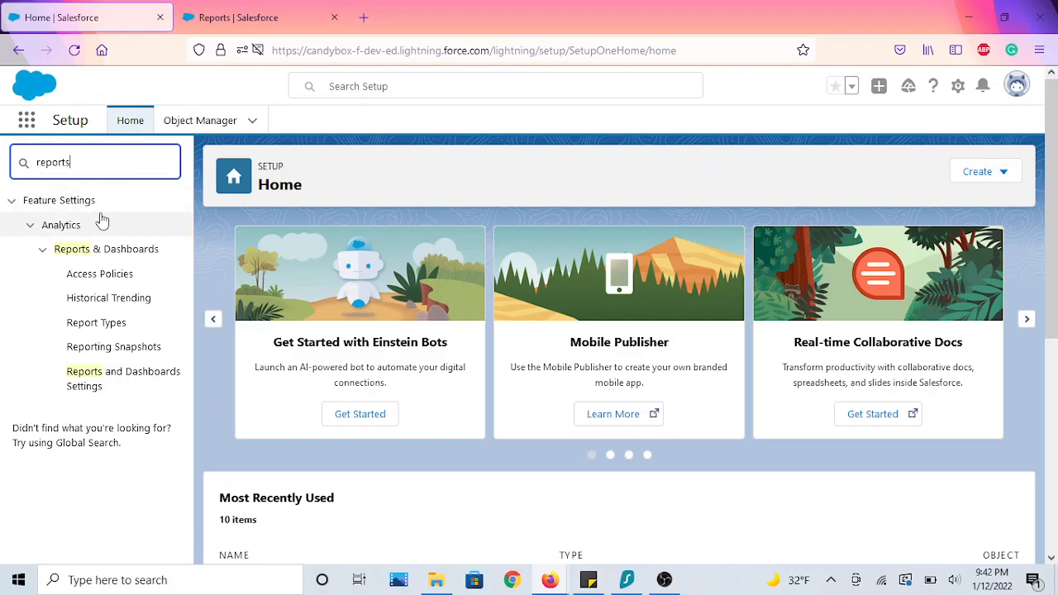
left_click(95, 326)
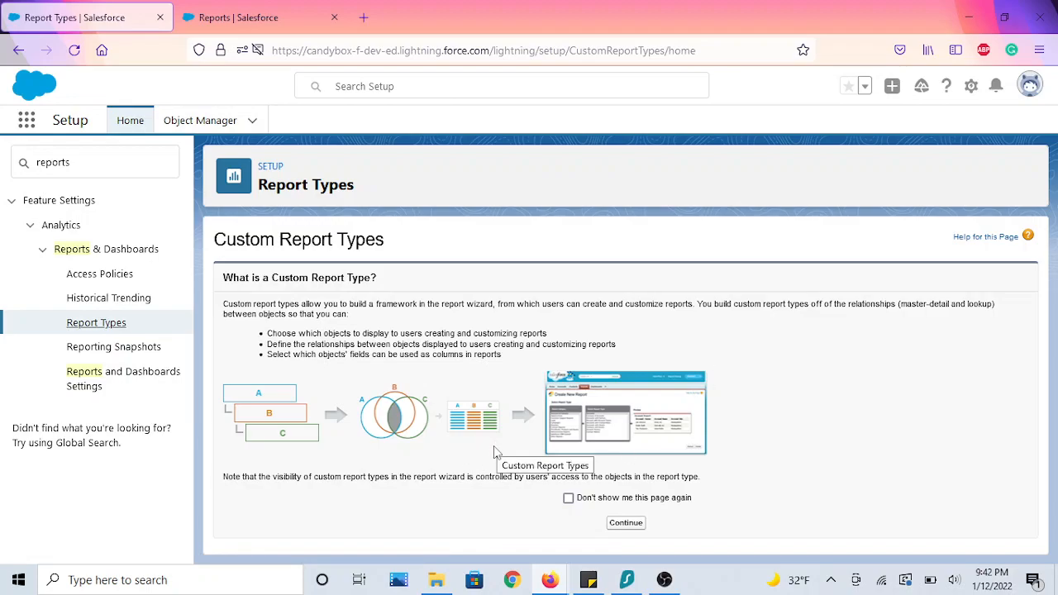
left_click(625, 523)
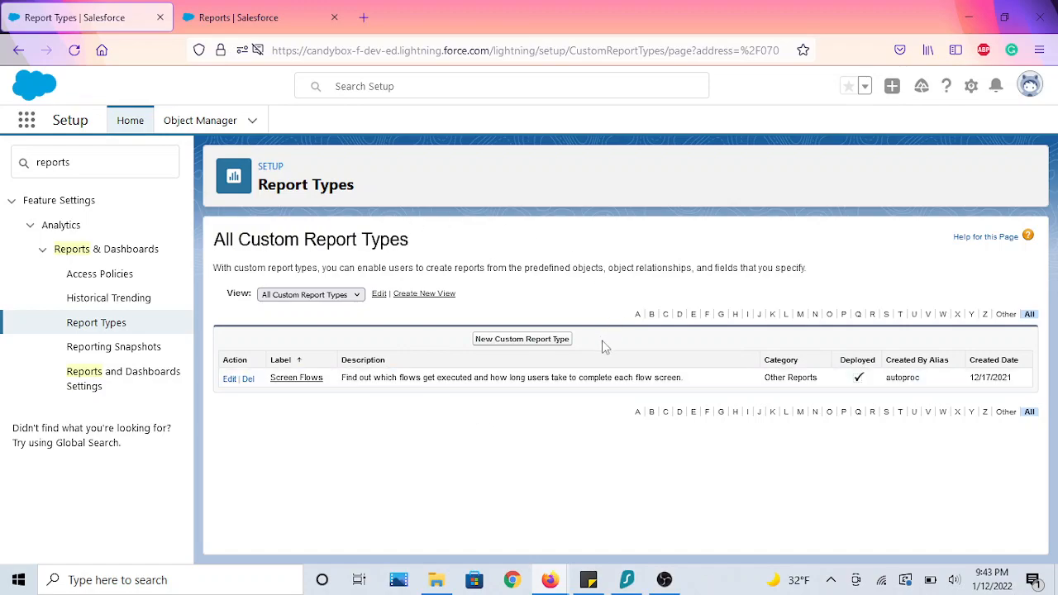
left_click(503, 341)
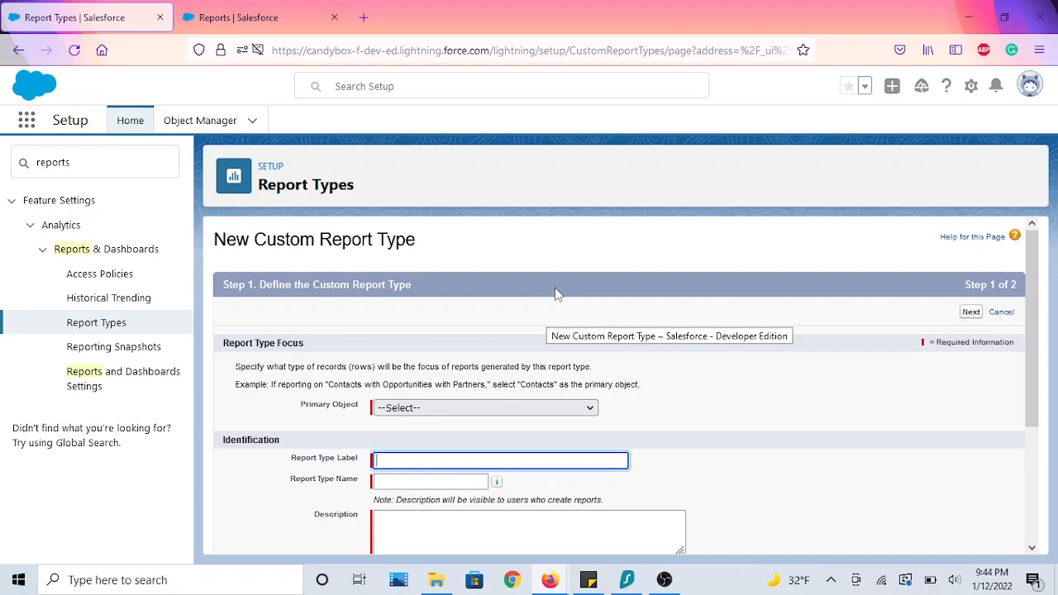
Set the primary object to Accounts and the report type label to "Accounts and opportunity", letting the report type name fill in.
scroll(543, 385, "down", 2)
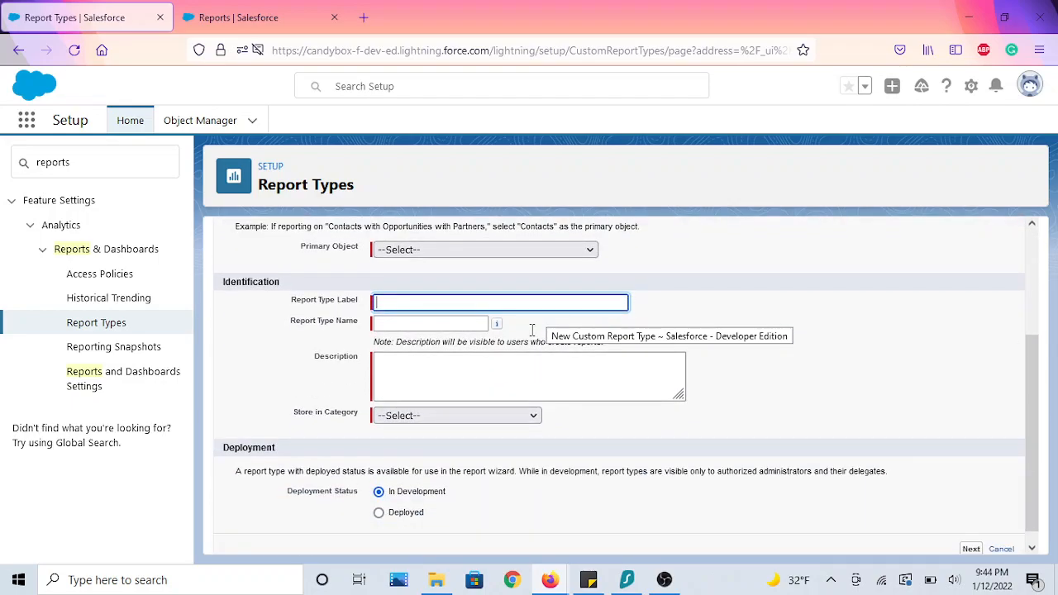
left_click(534, 249)
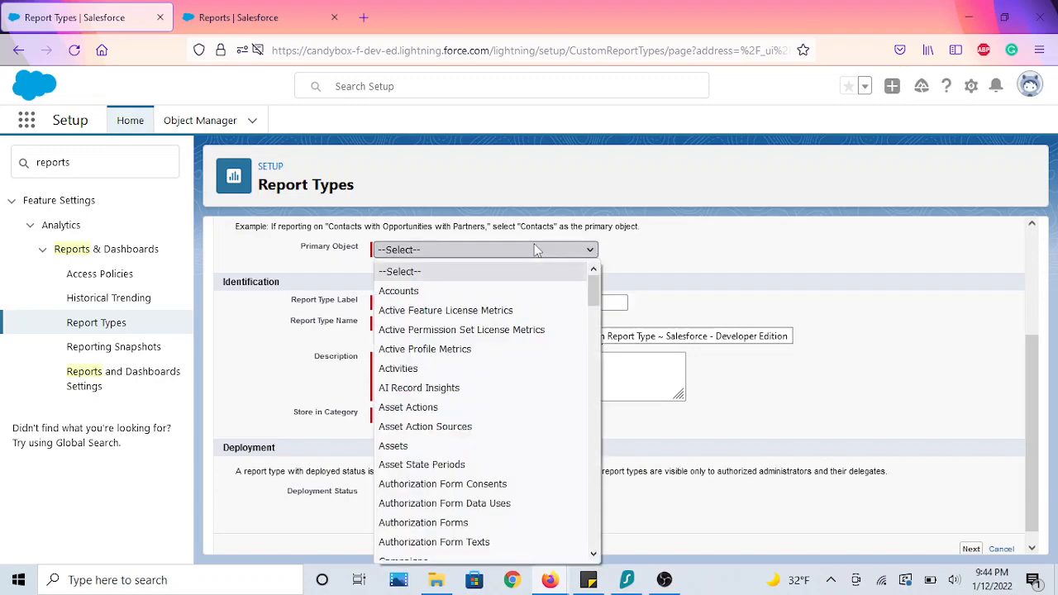
left_click(469, 297)
left_click(463, 302)
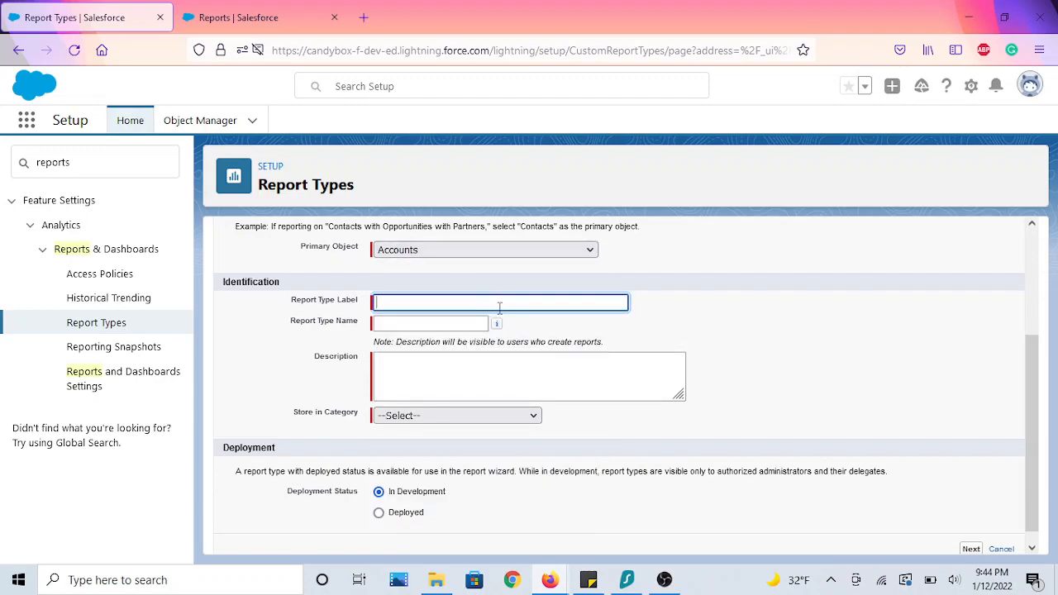
type("Accounts and oppo")
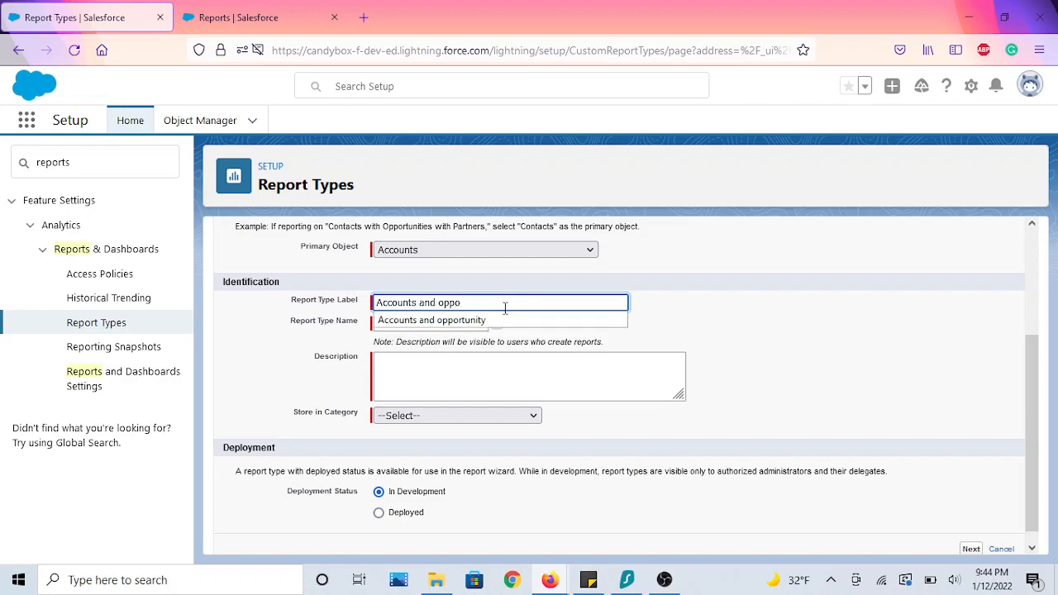
left_click(504, 320)
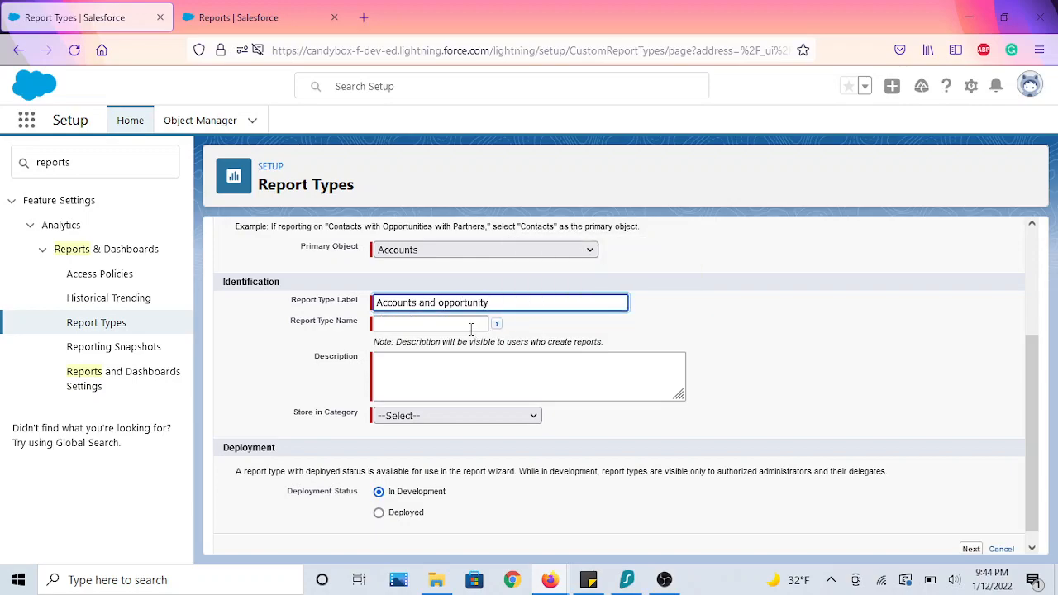
left_click(471, 328)
Enter "use for reporting." as the report type's description.
left_click(487, 372)
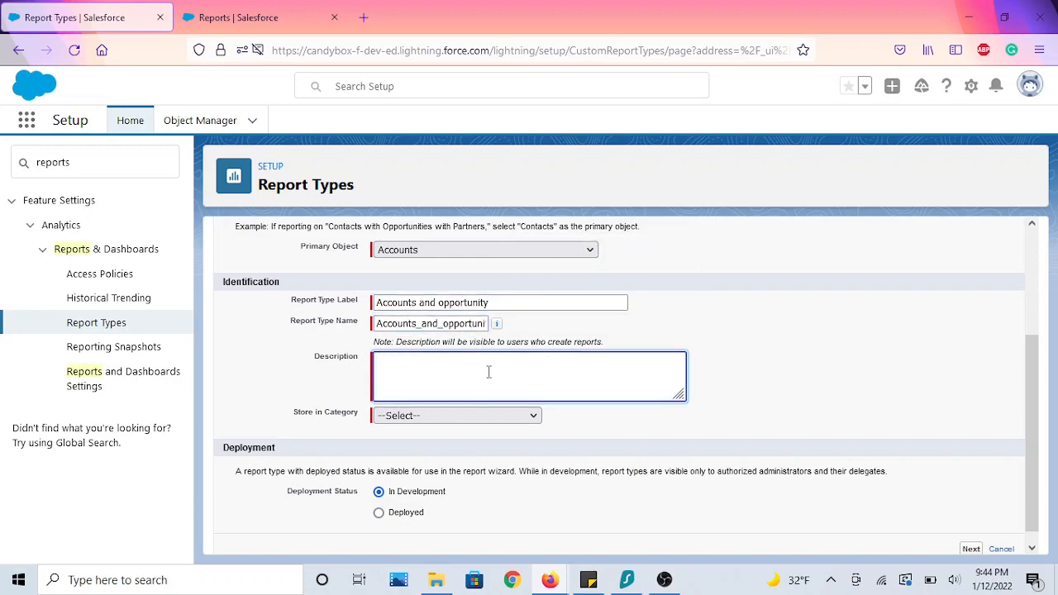
type("use for reportings")
key("BackSpace")
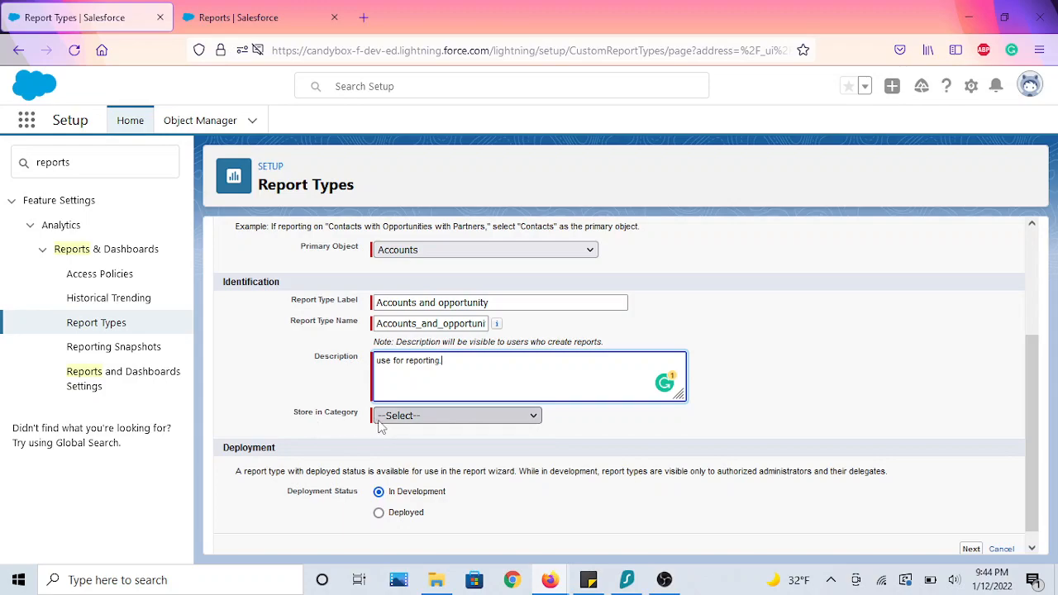
Examine the store categories against those offered when creating a new report, including the report types under Opportunities.
left_click(442, 419)
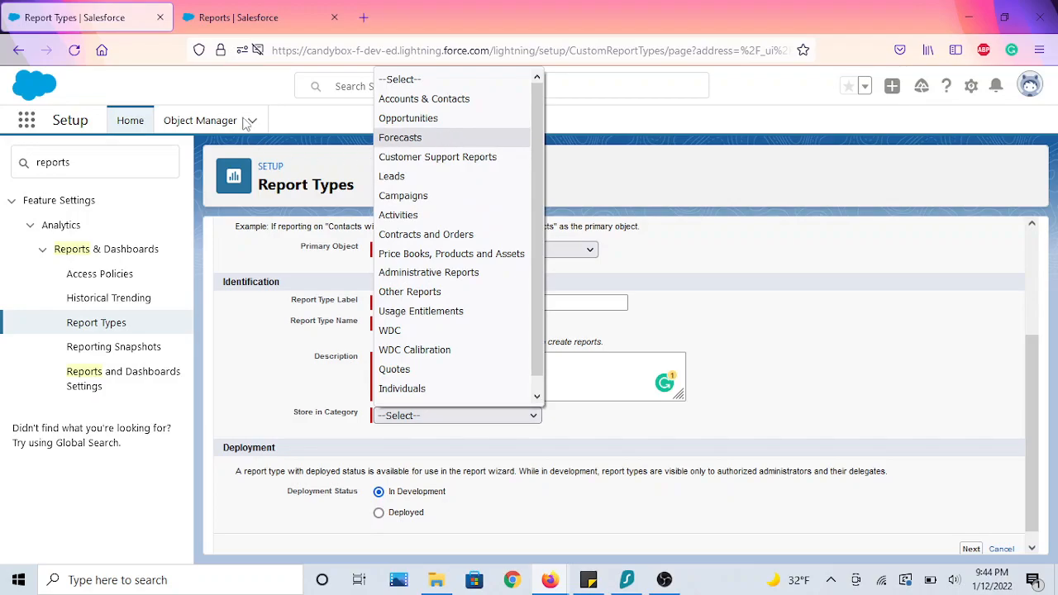
left_click(240, 18)
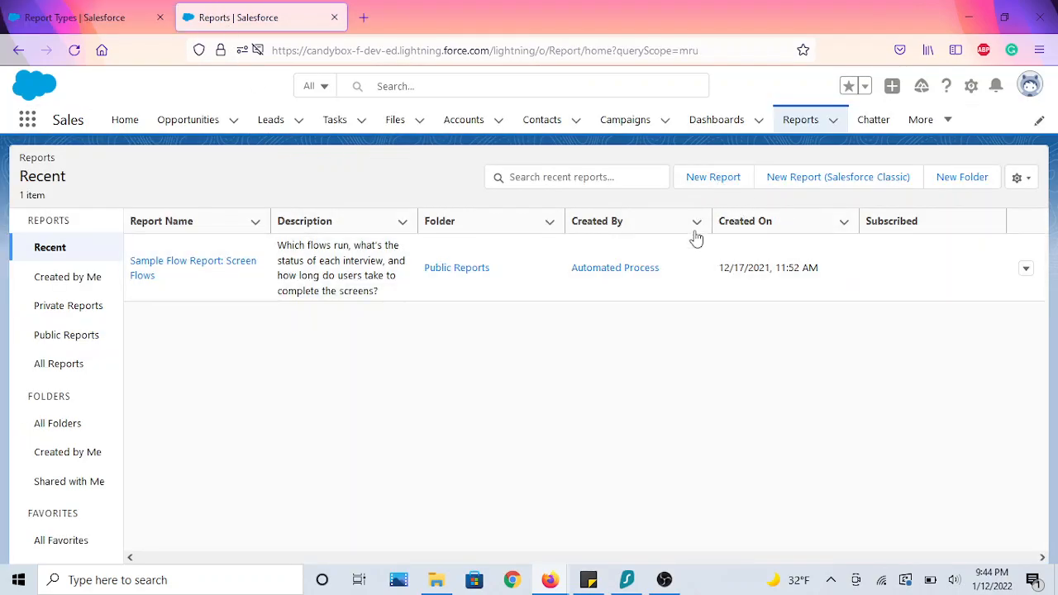
left_click(716, 180)
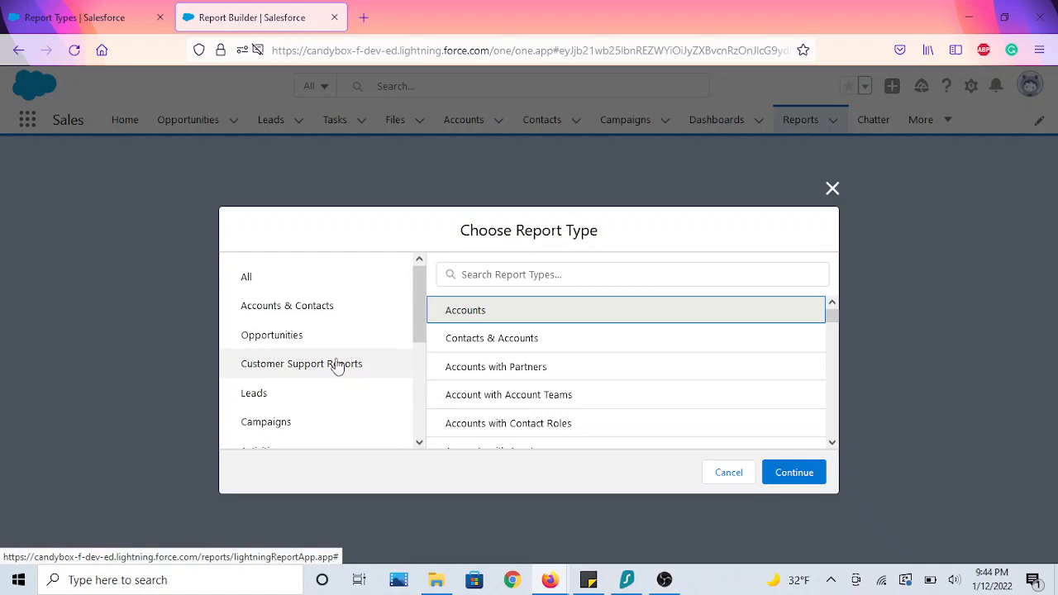
scroll(336, 368, "down", 3)
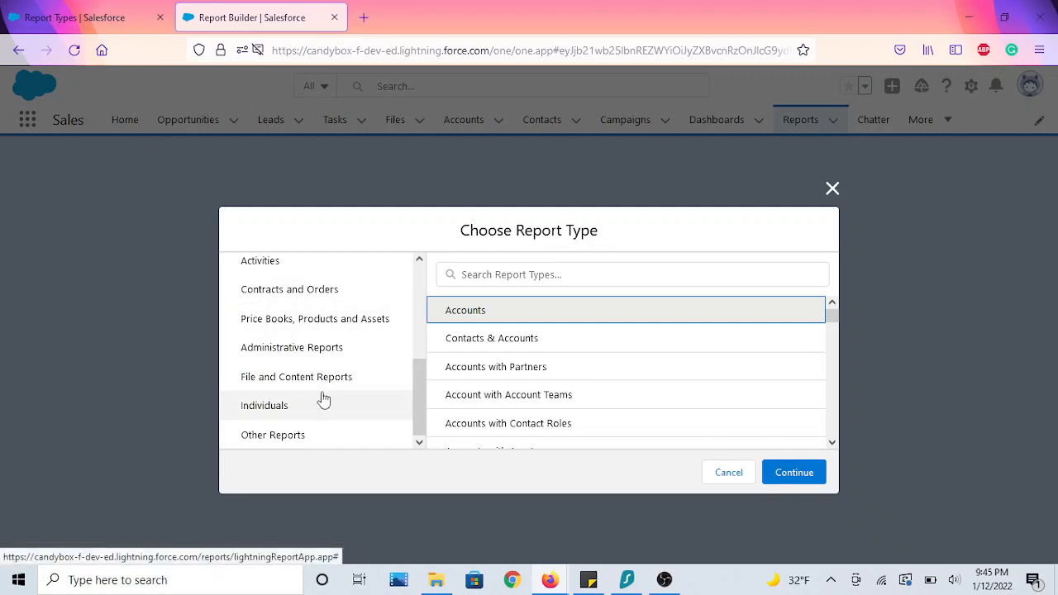
scroll(323, 395, "up", 3)
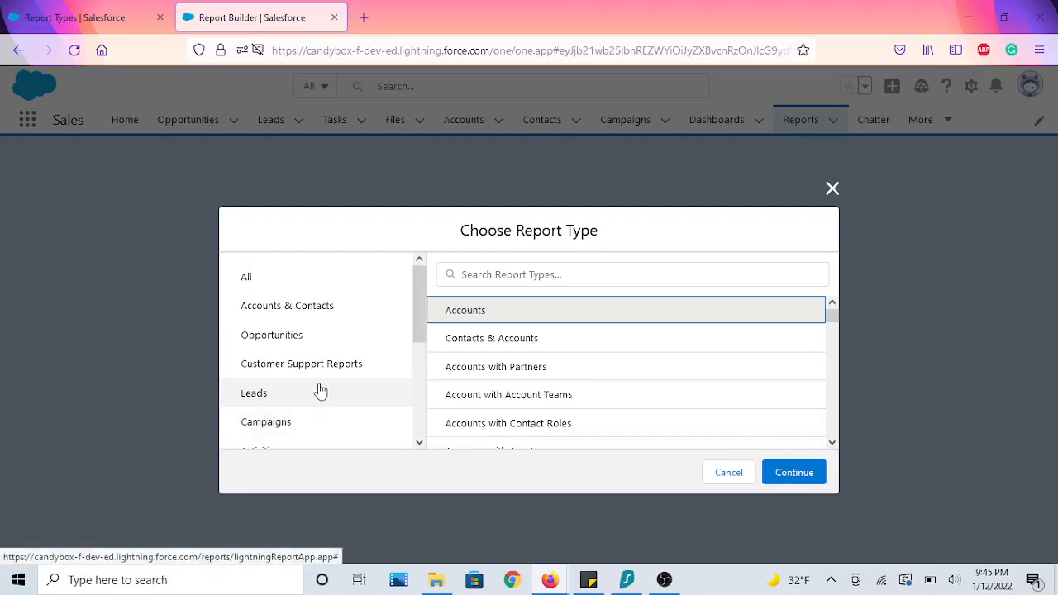
left_click(308, 342)
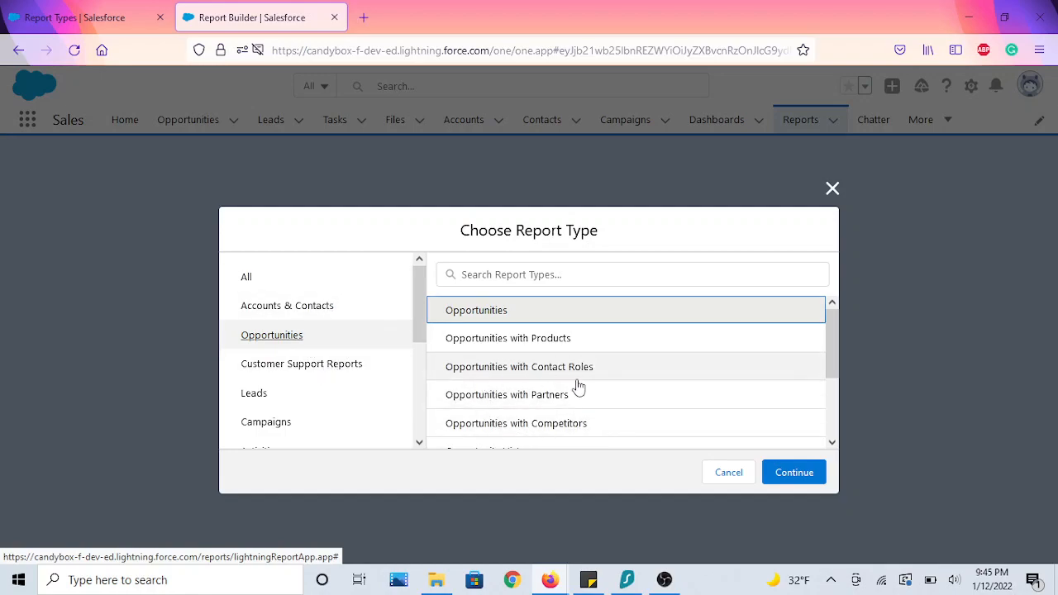
scroll(572, 389, "down", 1)
scroll(569, 391, "down", 2)
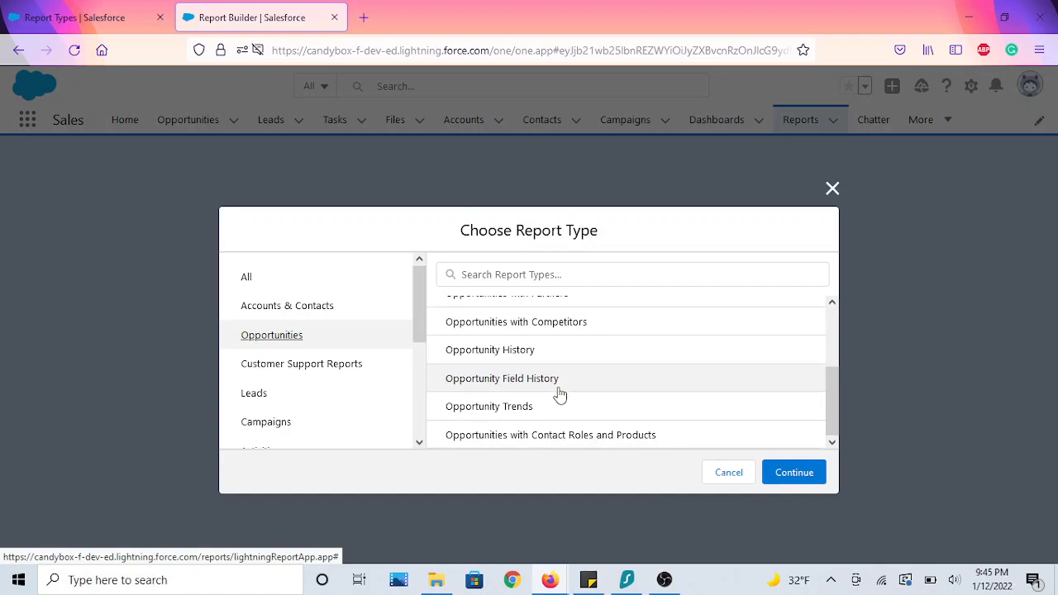
scroll(557, 394, "up", 4)
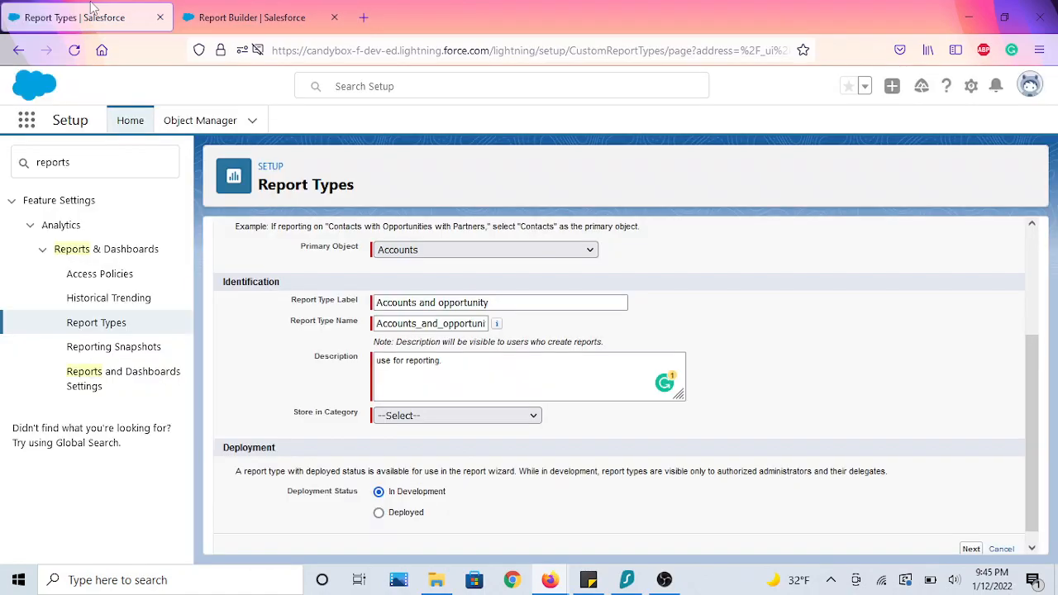
Store the report type in the Opportunities category, set its deployment status to Deployed, and proceed to the record set definition.
left_click(92, 10)
left_click(491, 416)
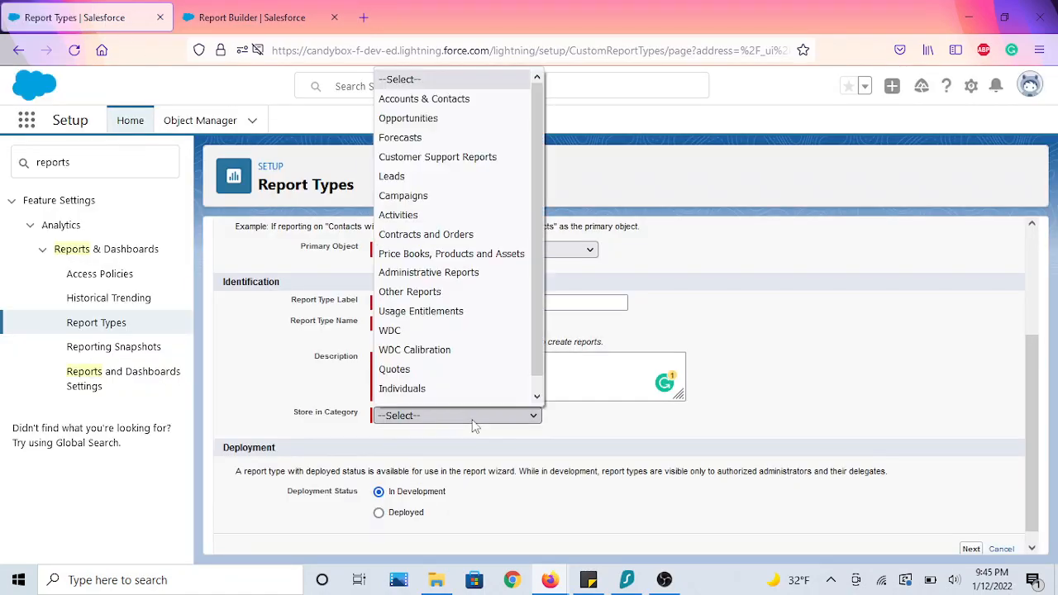
left_click(409, 119)
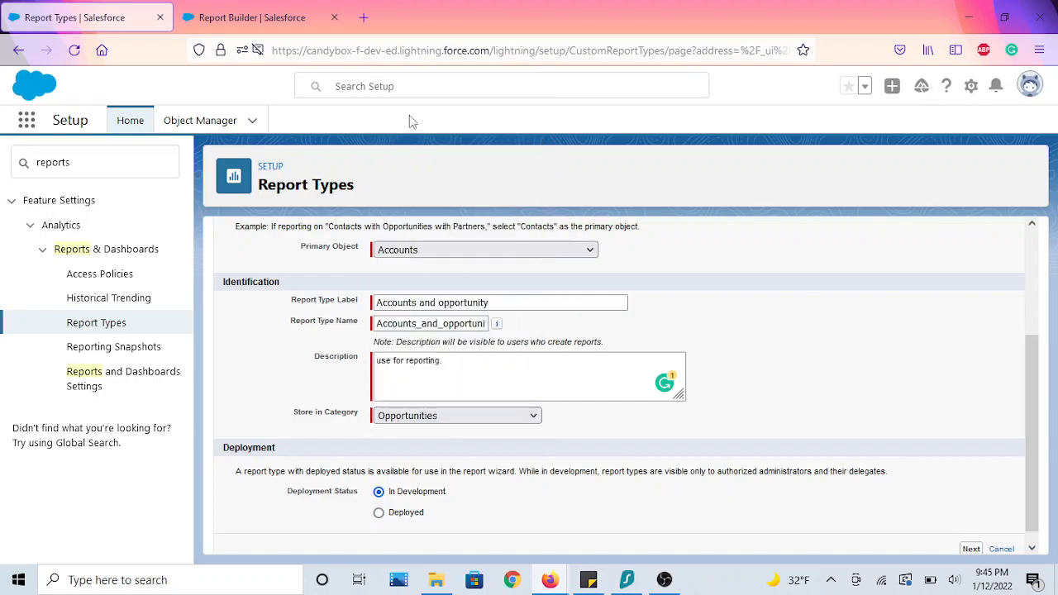
left_click(378, 512)
left_click(971, 549)
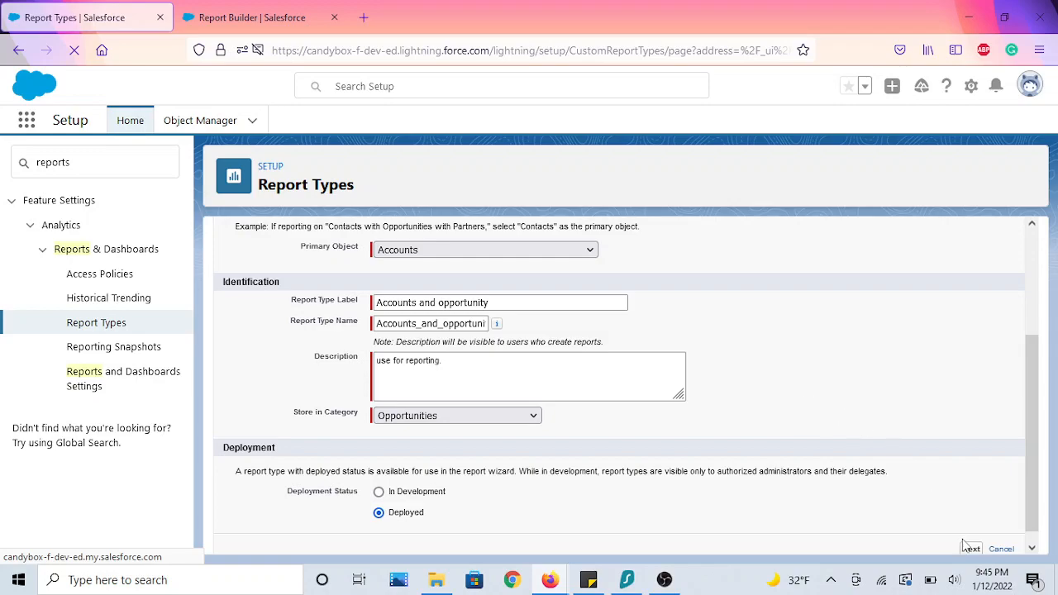
Relate Opportunities to the primary object Accounts as object B.
scroll(922, 519, "down", 1)
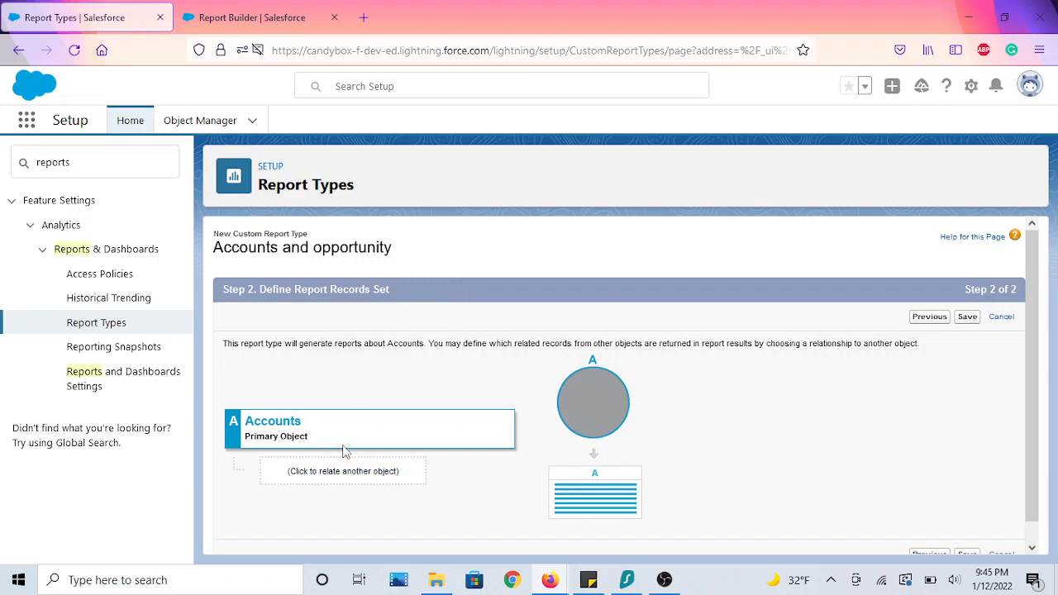
left_click(343, 483)
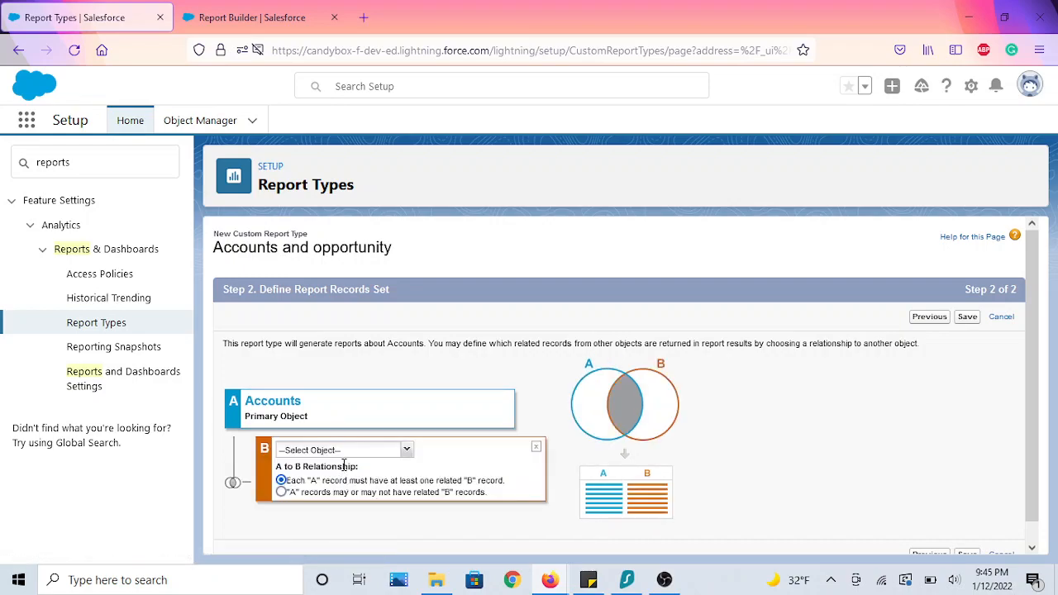
left_click(405, 452)
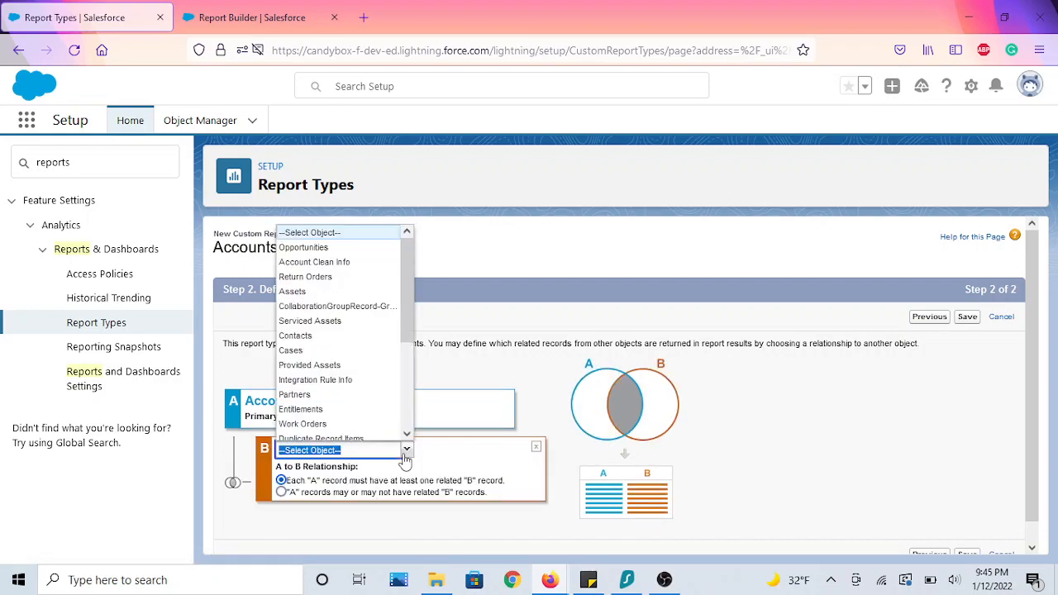
left_click(345, 249)
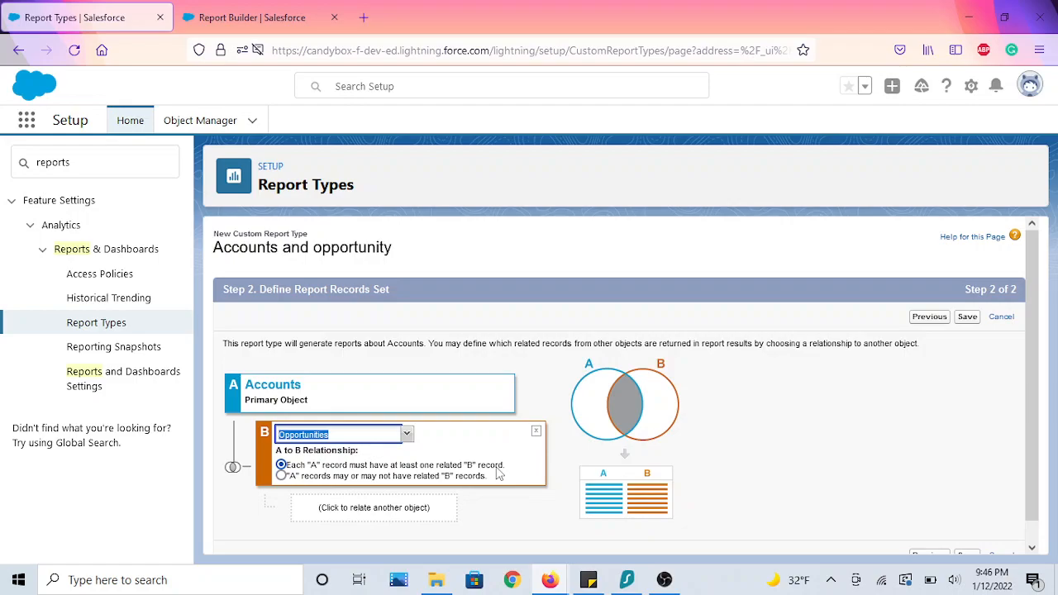
Try making related Opportunities optional and adding a third object, and restore the relationship requiring at least one related B record.
left_click(281, 476)
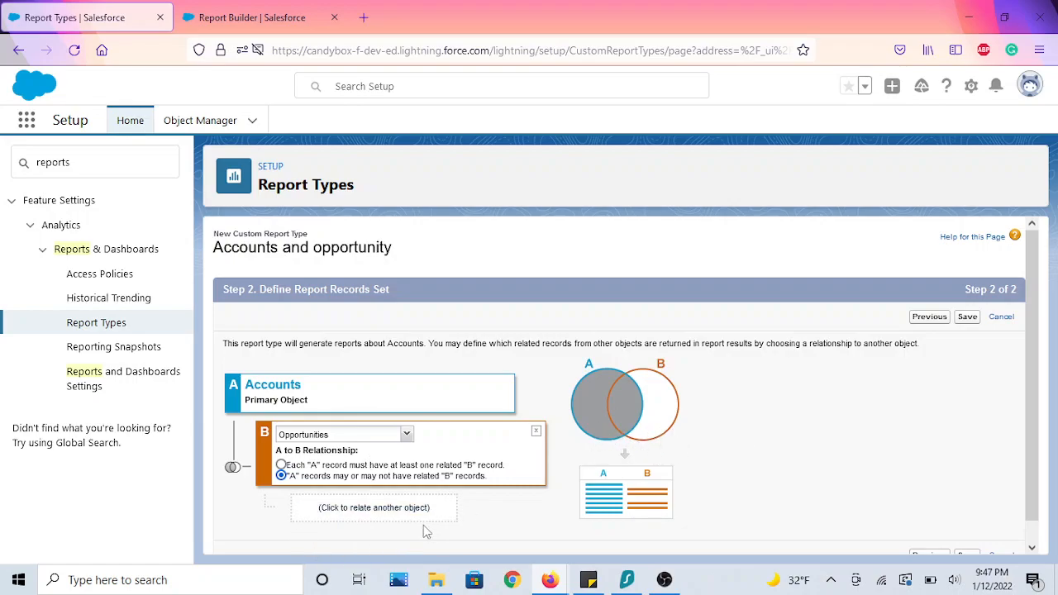
left_click(382, 513)
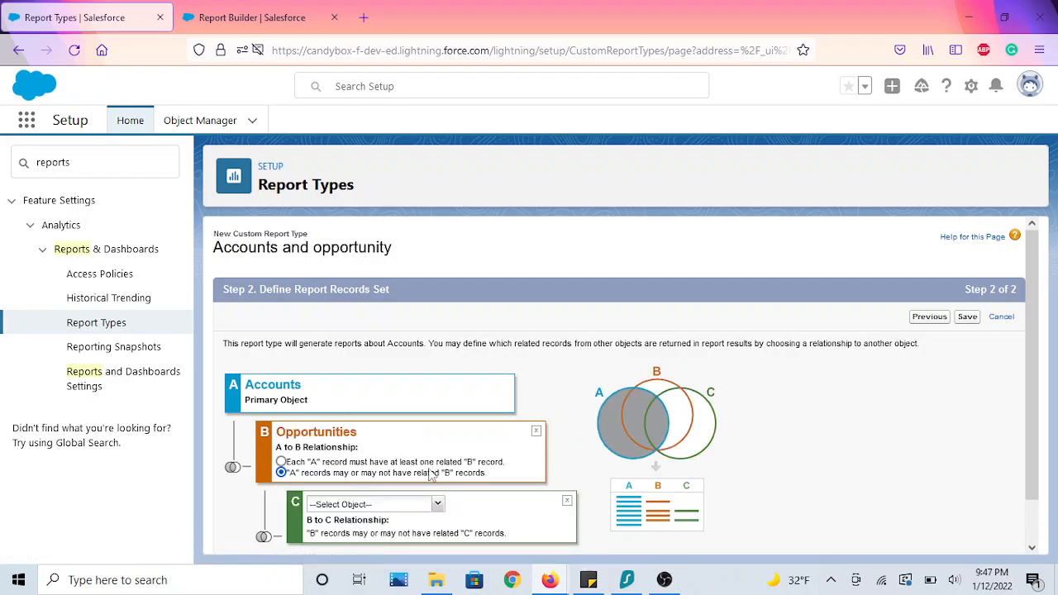
scroll(434, 521, "down", 1)
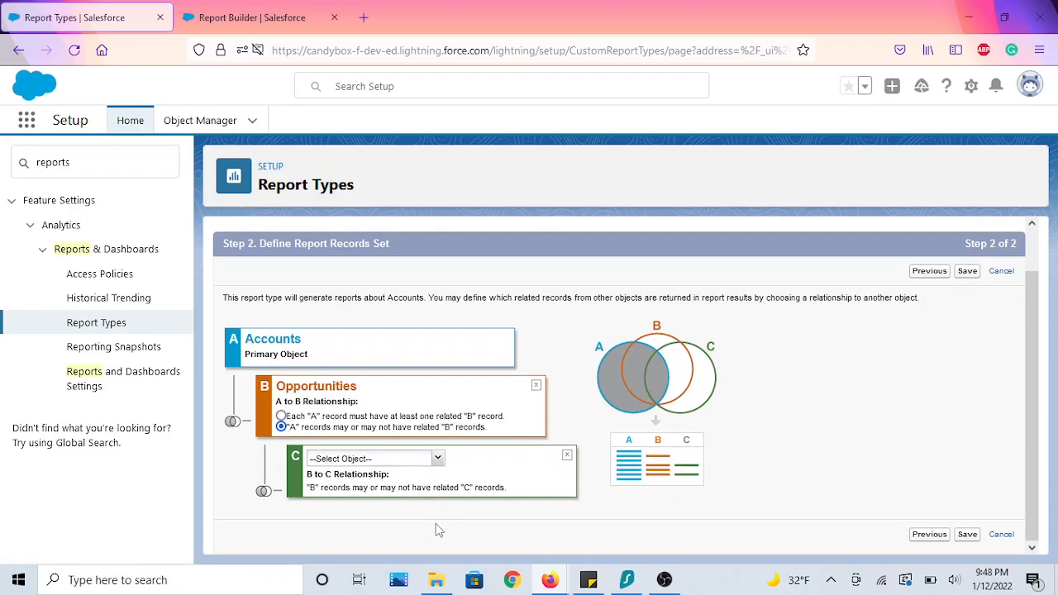
left_click(436, 462)
left_click(436, 470)
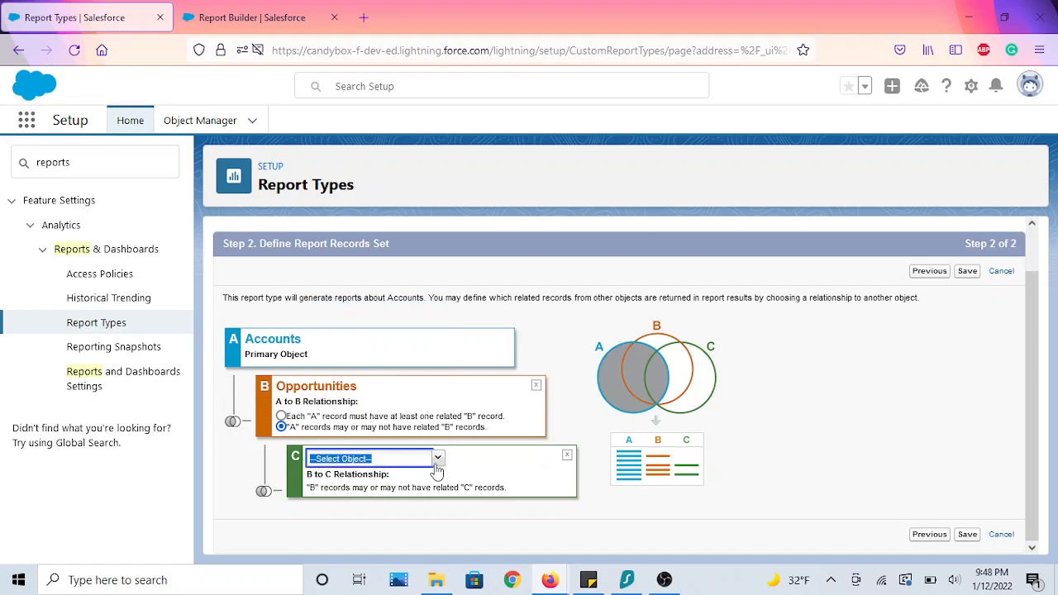
left_click(567, 457)
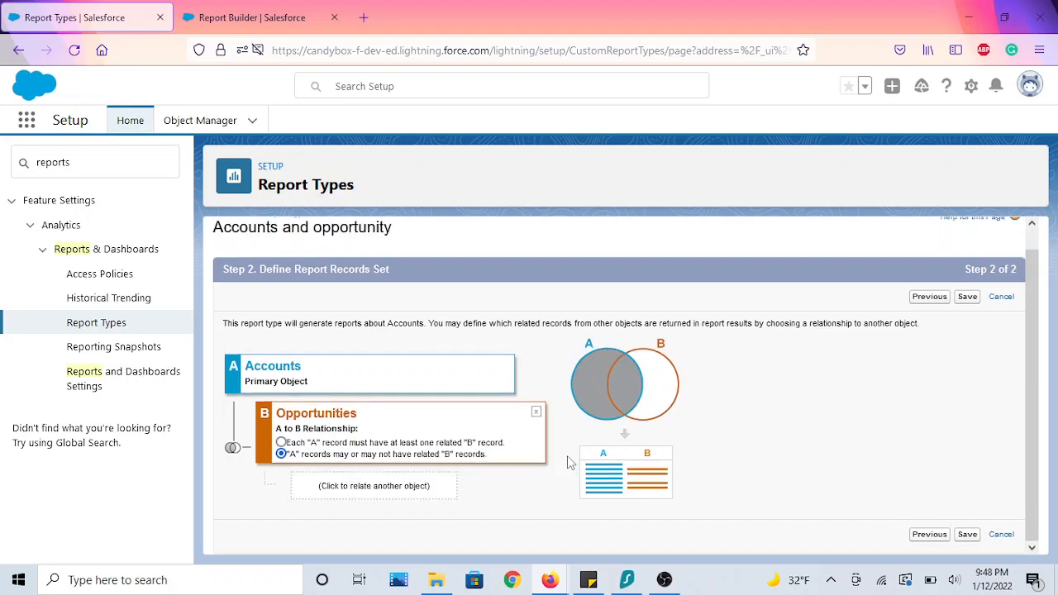
left_click(281, 442)
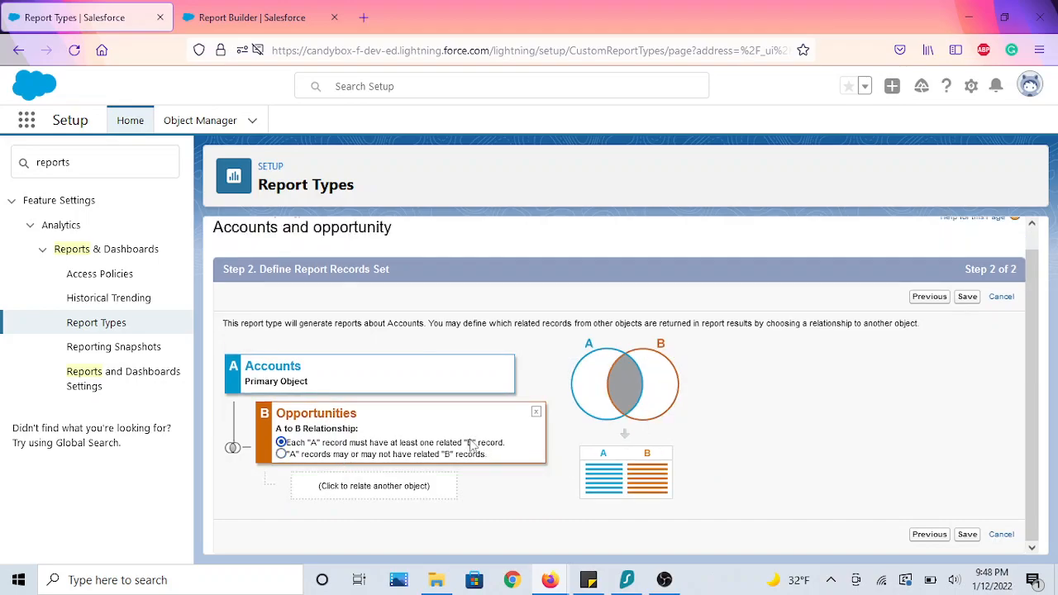
Save the custom report type and open the layout of its fields available for reports for editing.
left_click(967, 534)
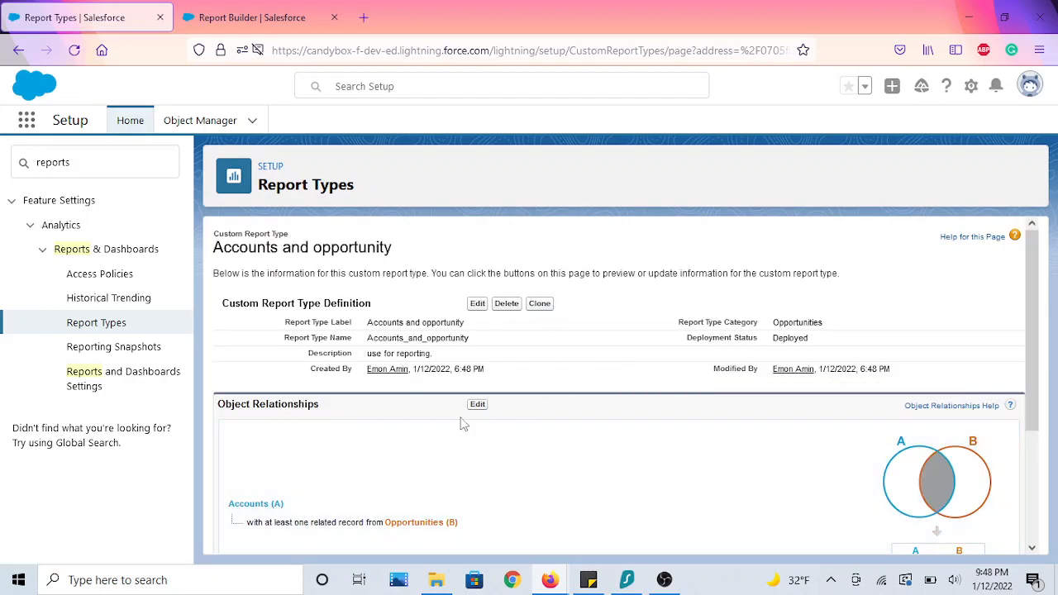
scroll(476, 420, "down", 3)
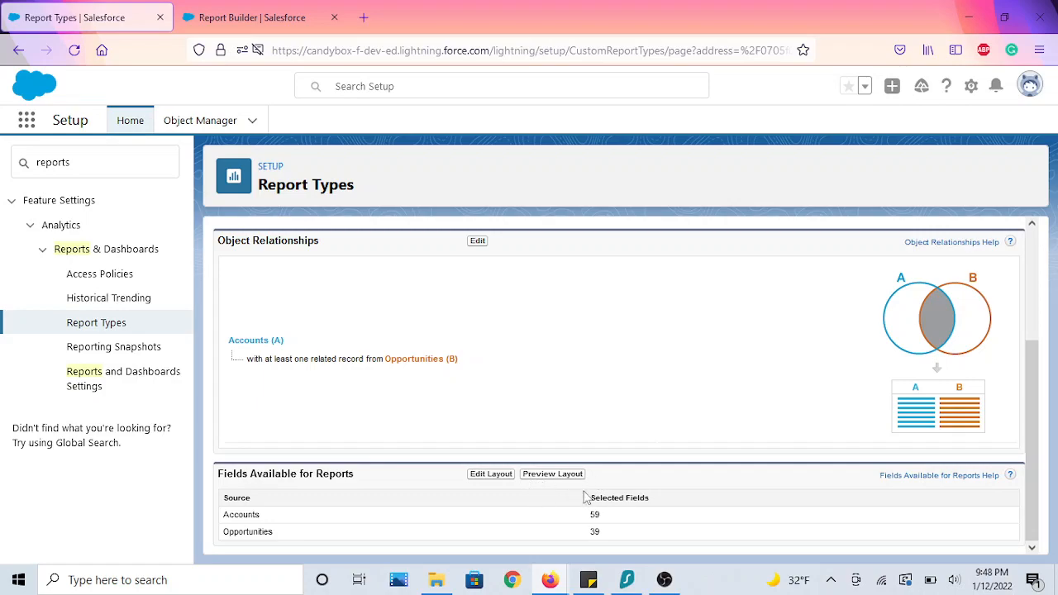
left_click(491, 474)
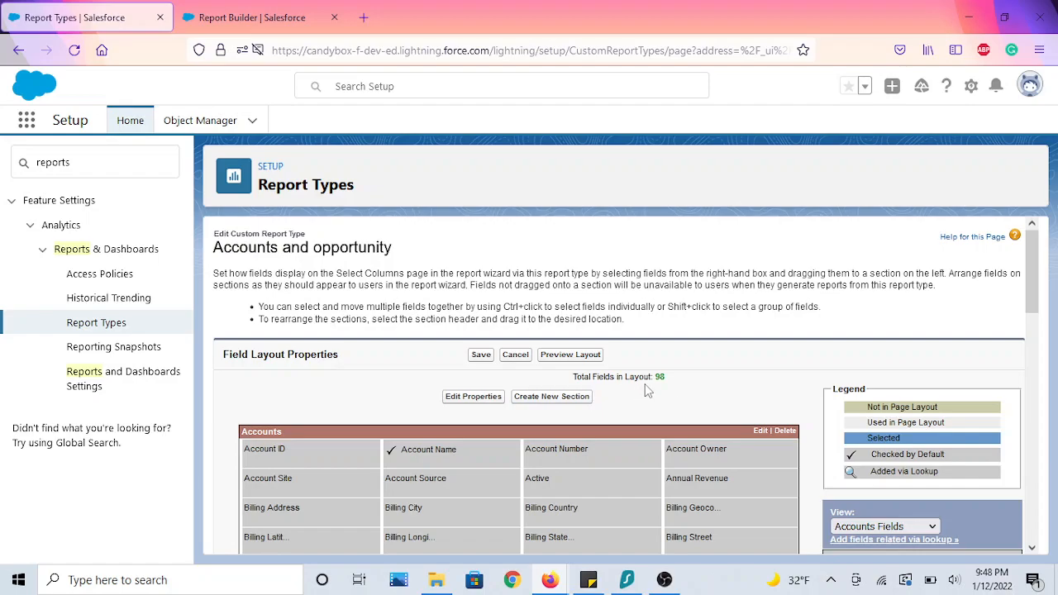
Look through the fields in the Accounts and Opportunities sections and check which objects' fields can be viewed for the layout.
scroll(674, 432, "down", 3)
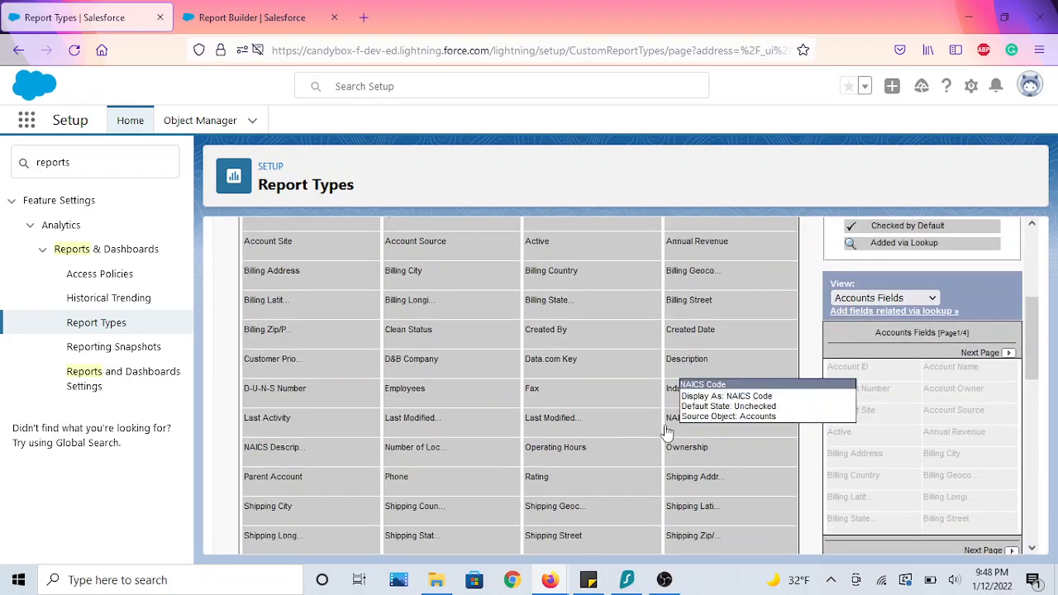
scroll(624, 435, "down", 5)
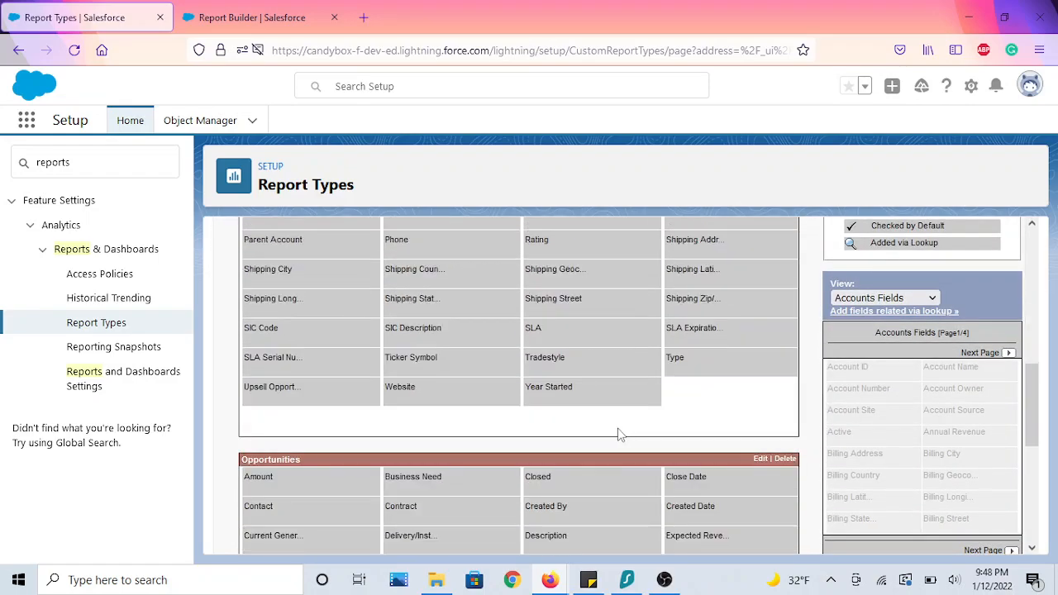
scroll(716, 471, "down", 2)
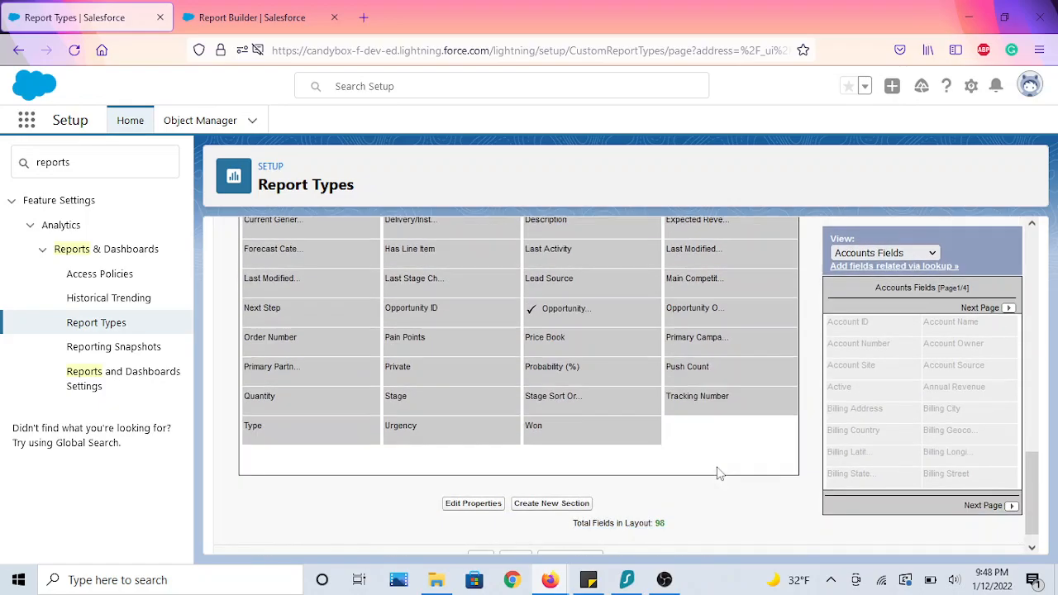
scroll(795, 476, "up", 6)
scroll(732, 472, "up", 4)
scroll(699, 496, "down", 5)
scroll(698, 461, "up", 1)
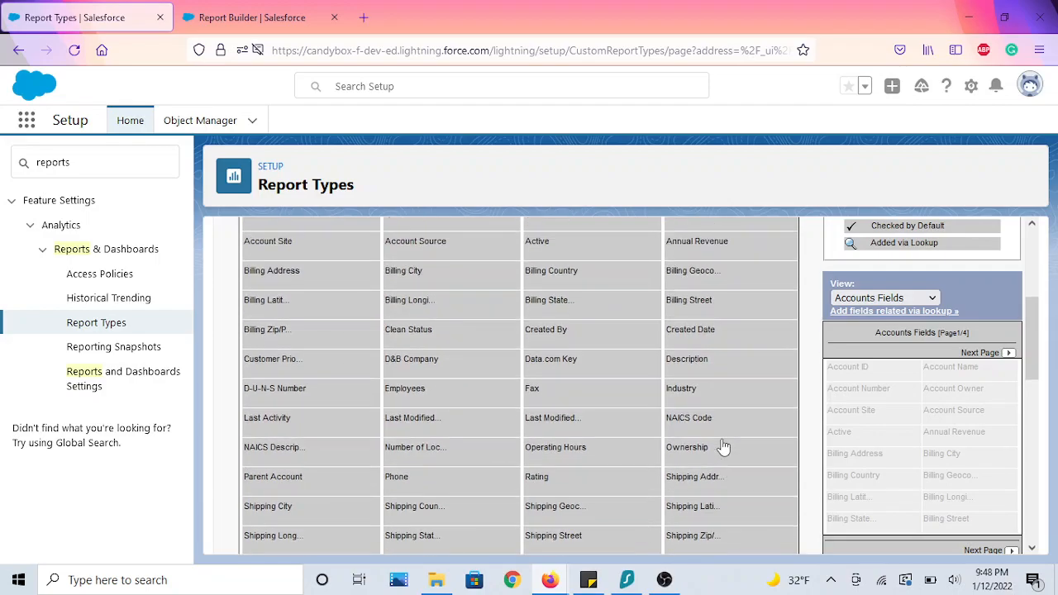
left_click(903, 298)
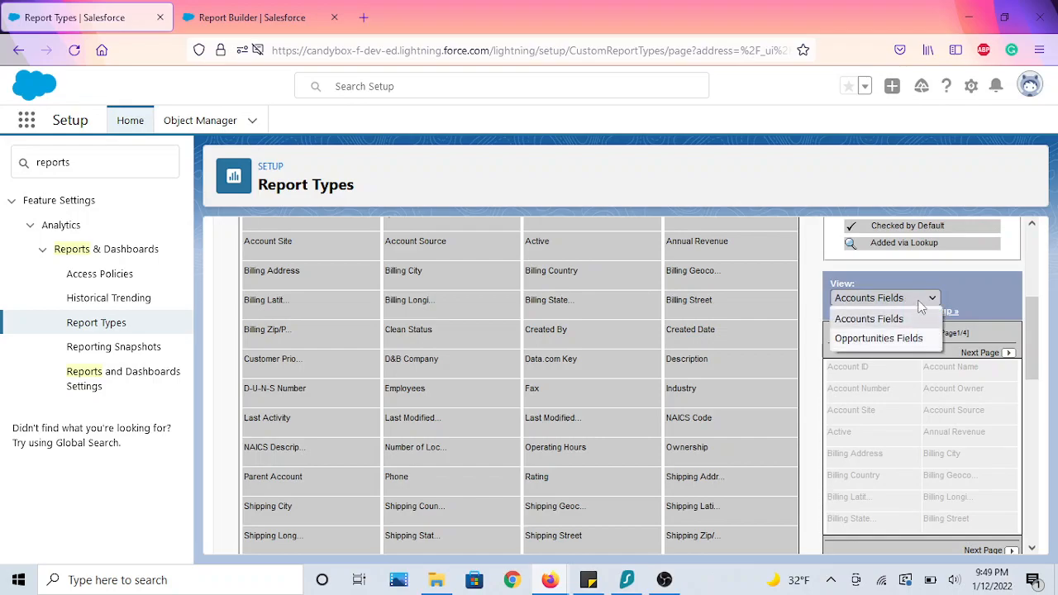
left_click(919, 303)
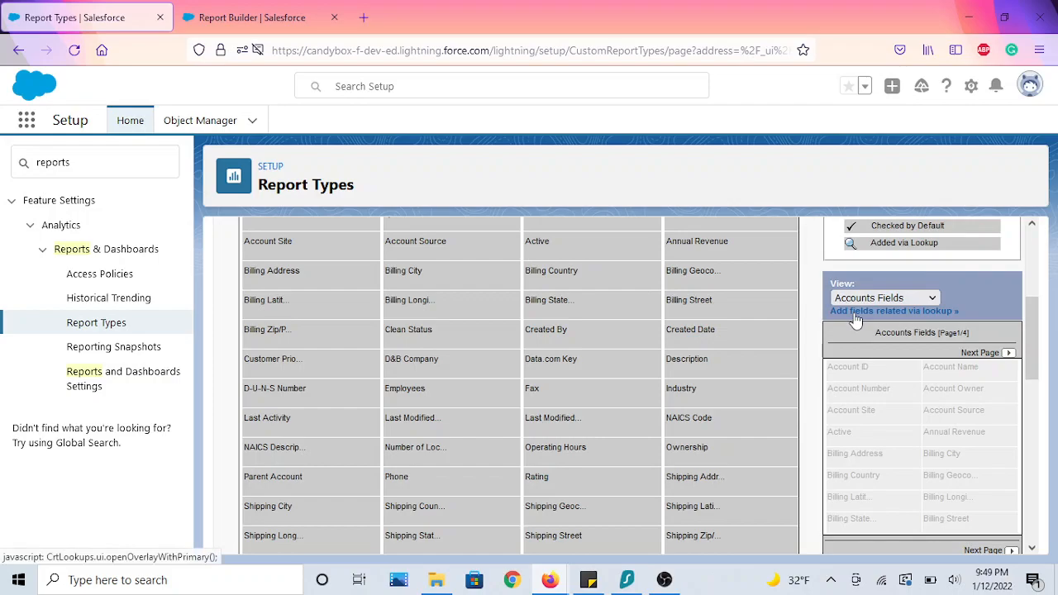
Look through the Parent Account fields that can be added via lookup from Accounts, and leave without adding any.
left_click(915, 312)
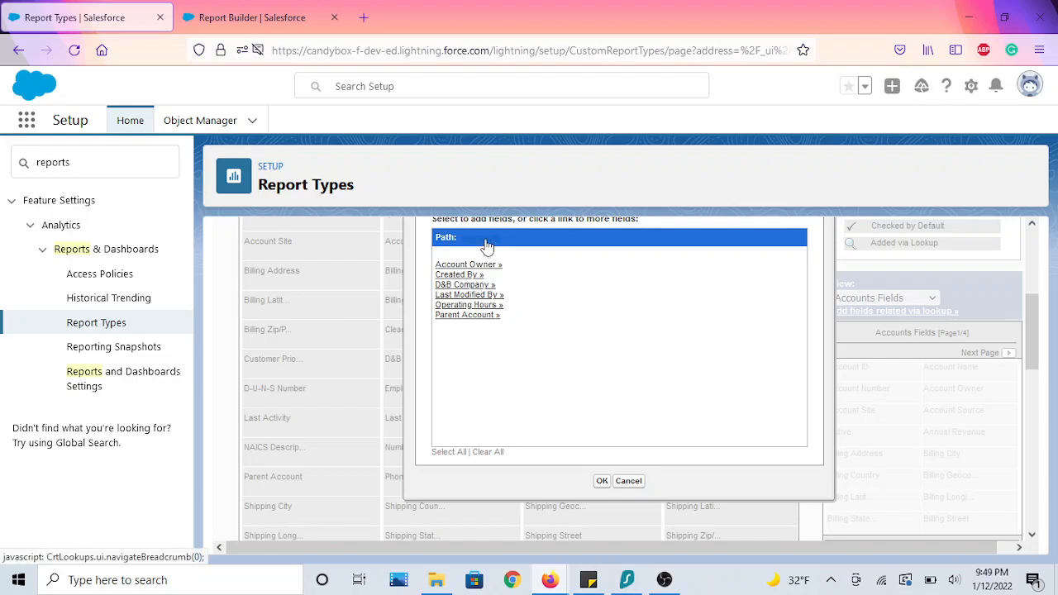
left_click(494, 319)
scroll(529, 322, "down", 4)
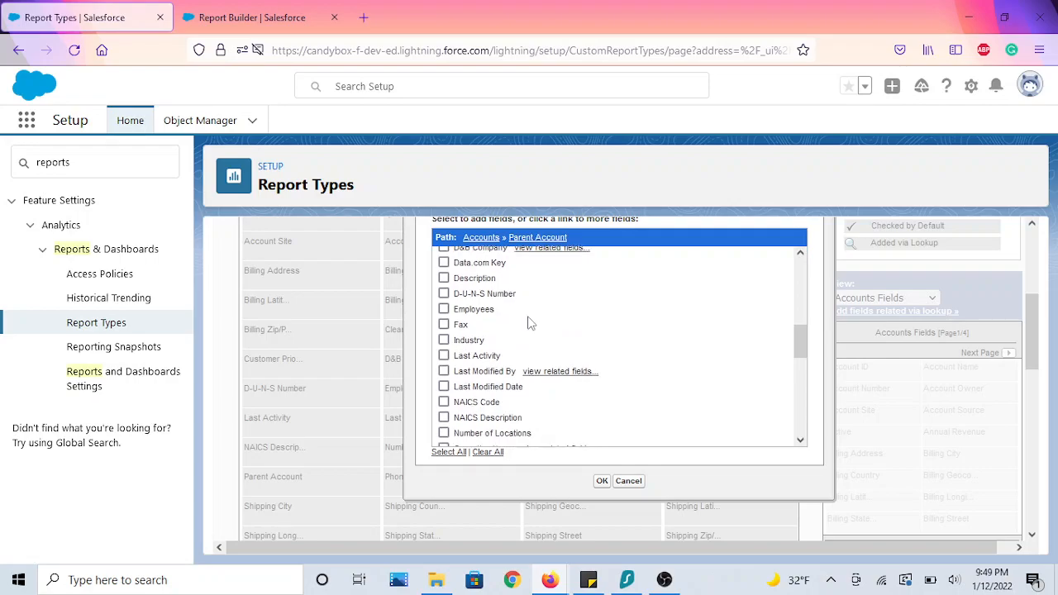
scroll(529, 322, "down", 3)
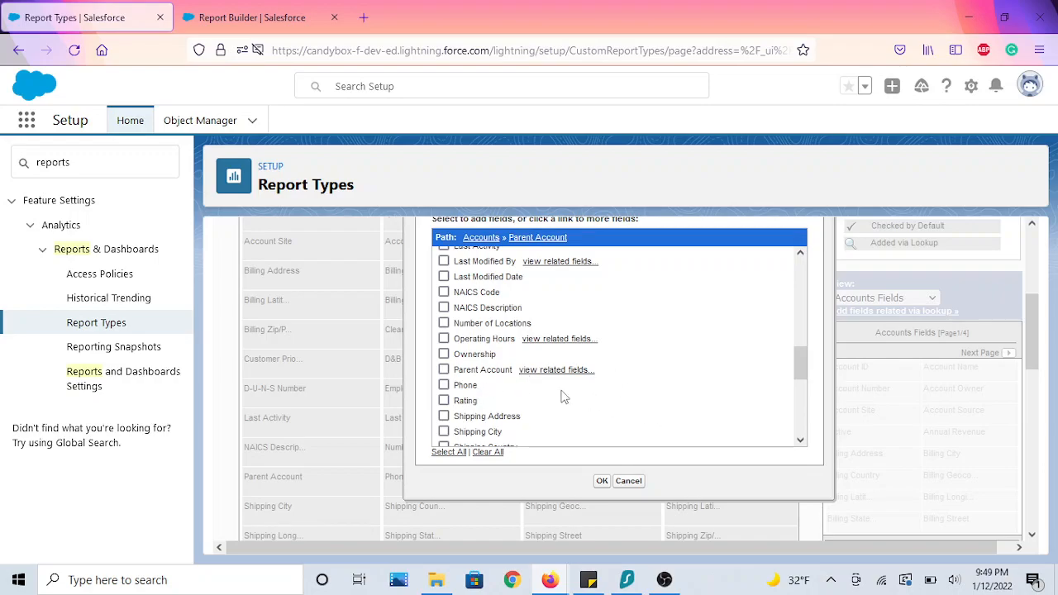
scroll(624, 359, "up", 5)
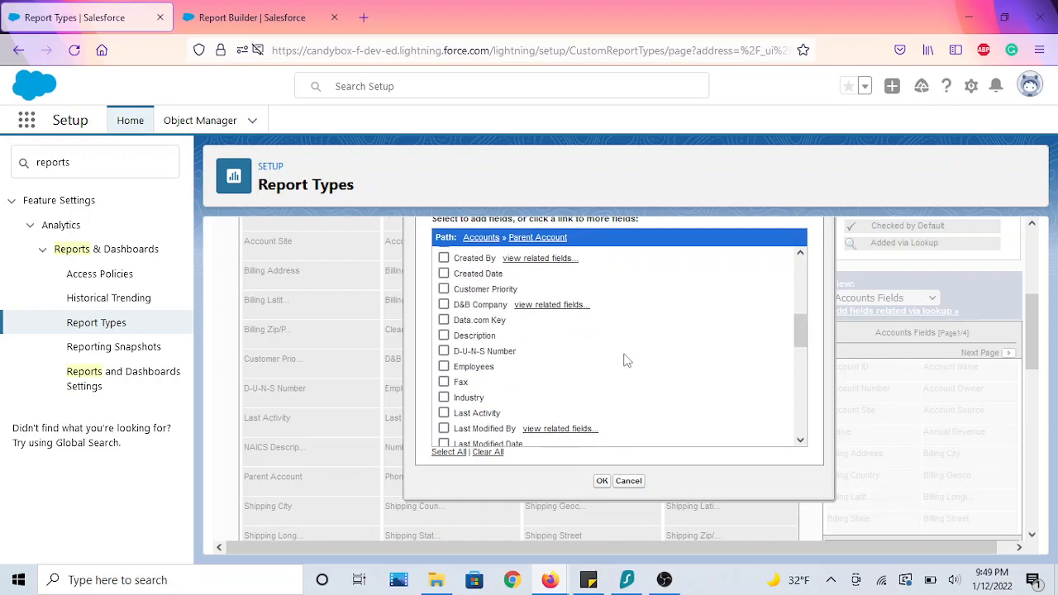
scroll(626, 366, "up", 3)
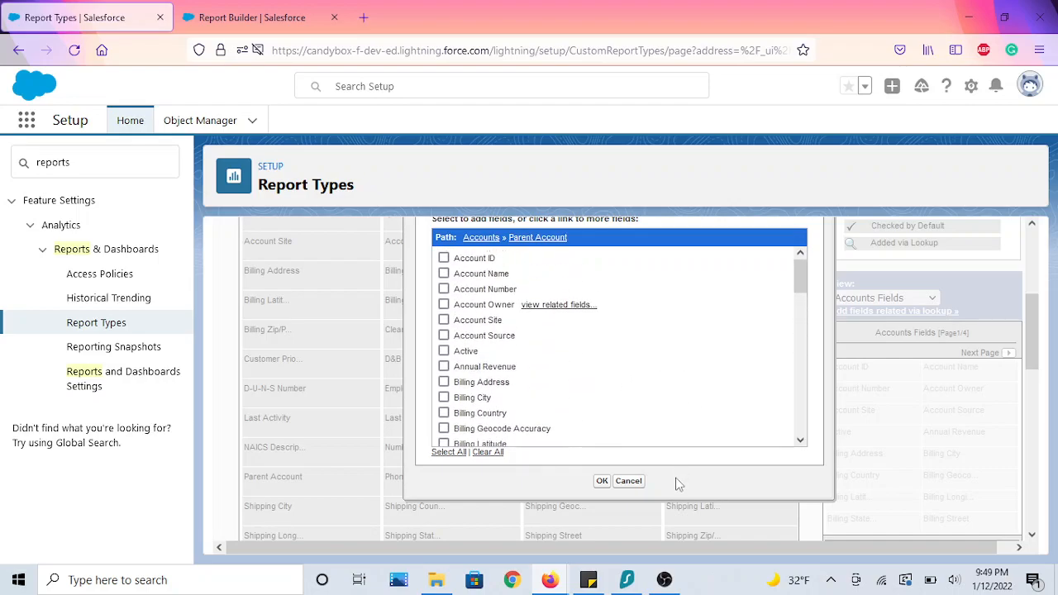
left_click(628, 481)
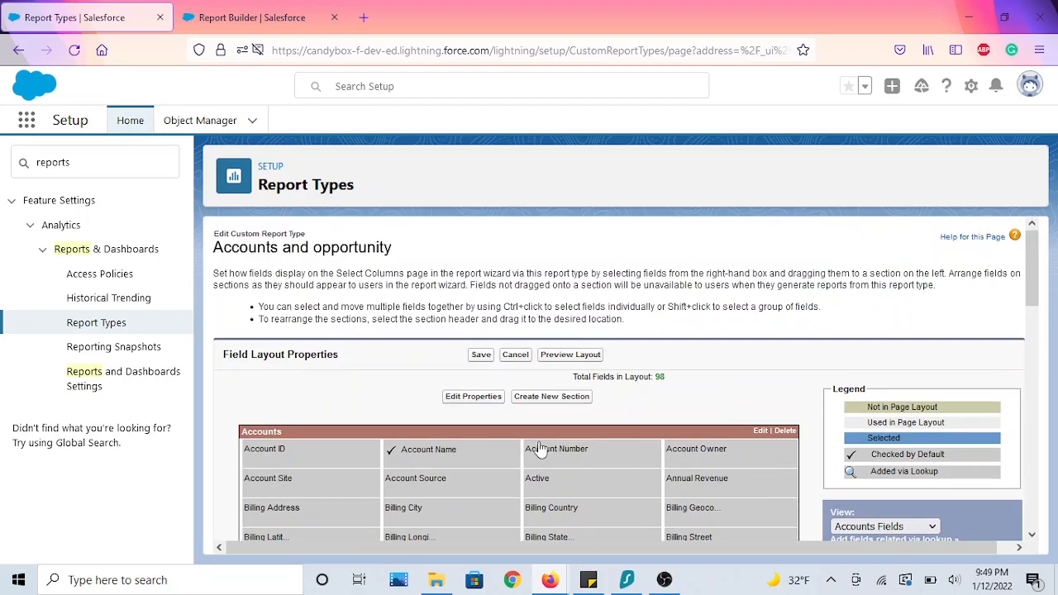
Create a new layout section named "account lookup fields".
left_click(554, 402)
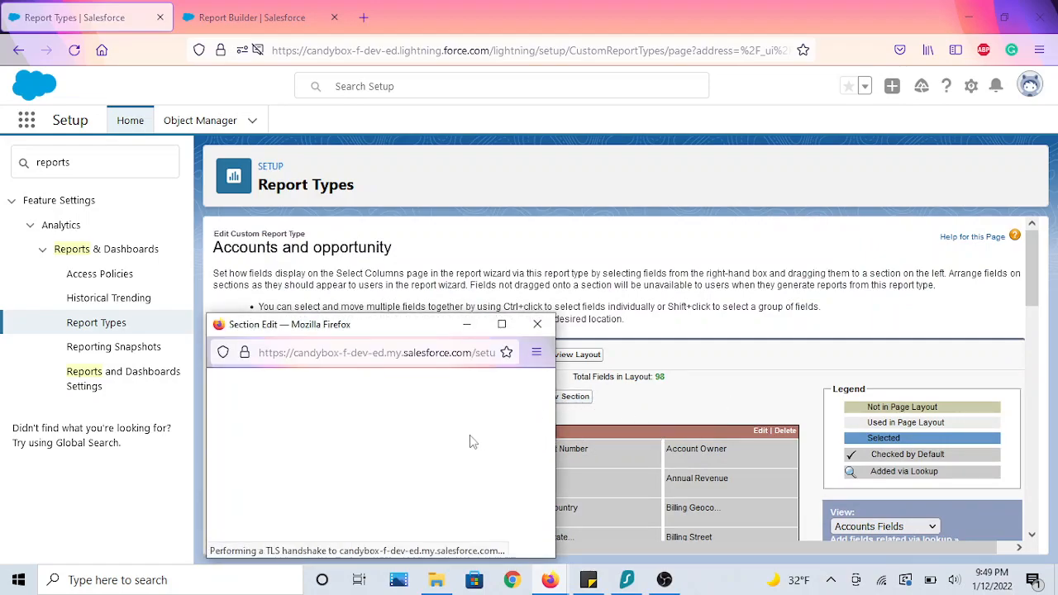
left_click(402, 395)
type("account lookup fields")
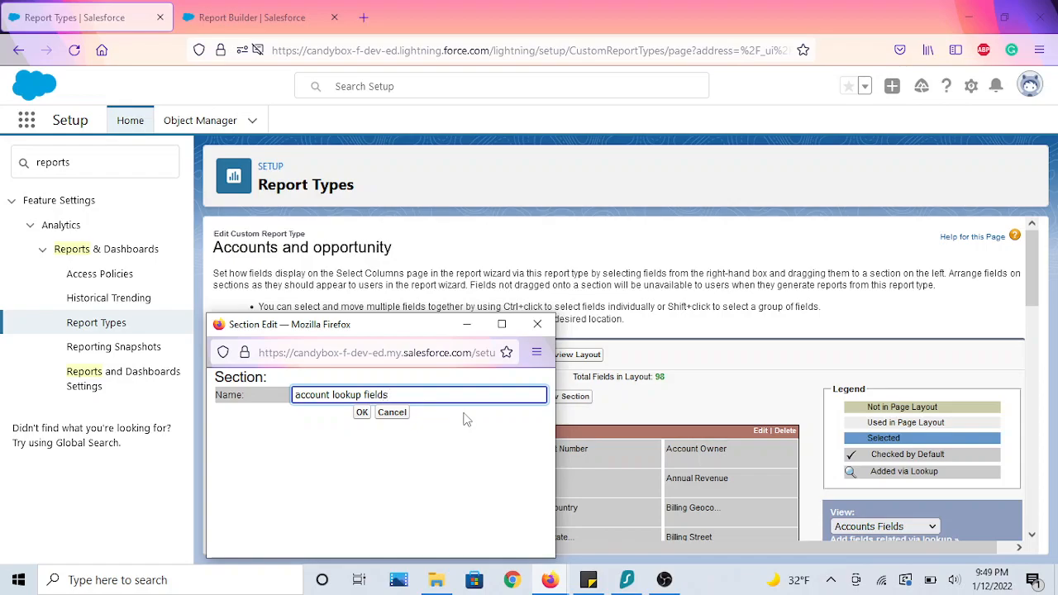
left_click(362, 412)
scroll(645, 454, "down", 10)
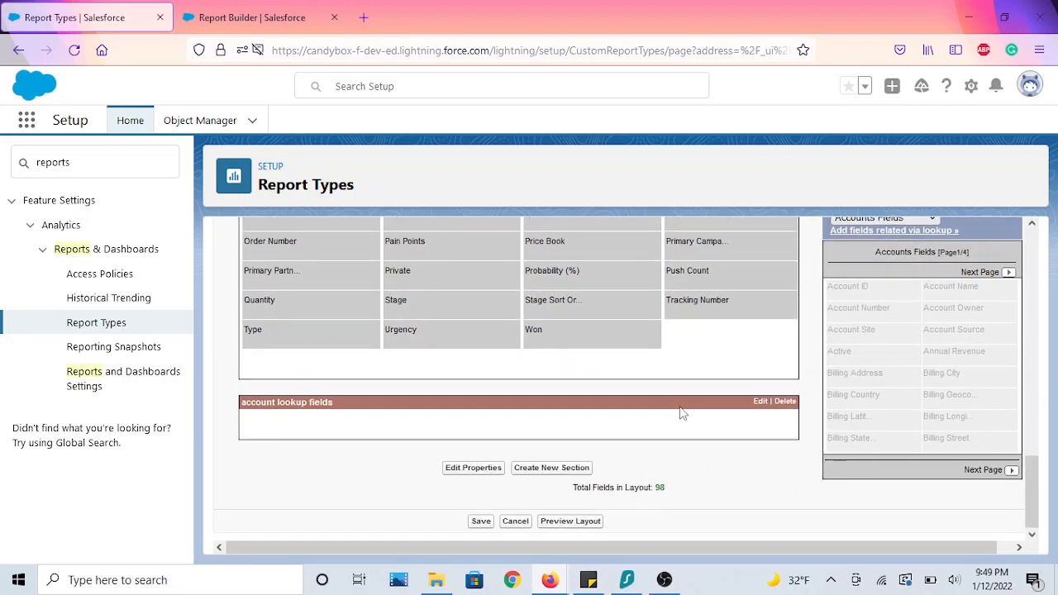
Remove the Website field from the layout's Accounts section.
scroll(682, 413, "up", 10)
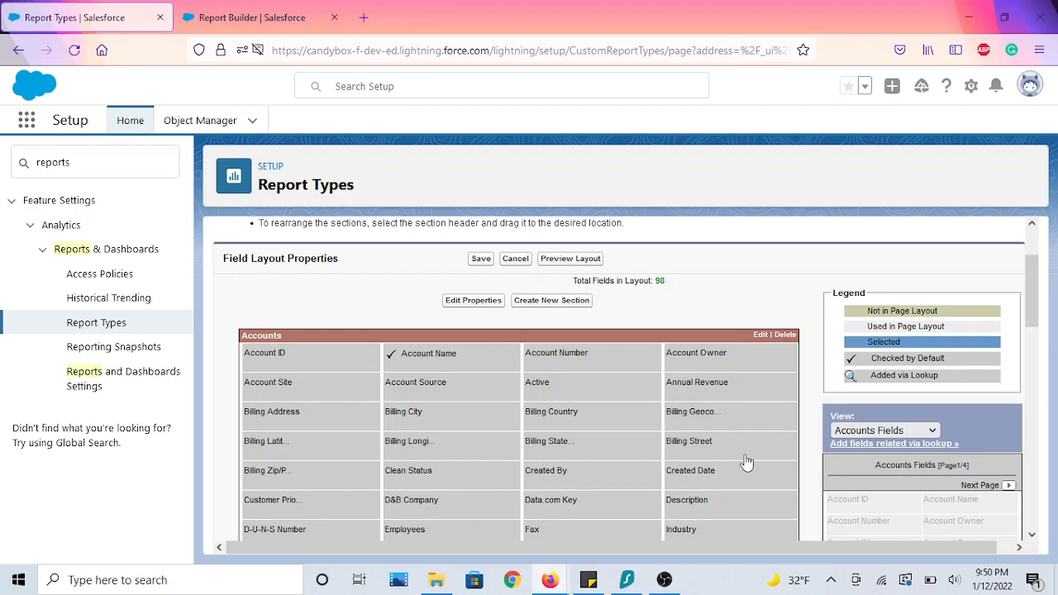
scroll(746, 454, "down", 5)
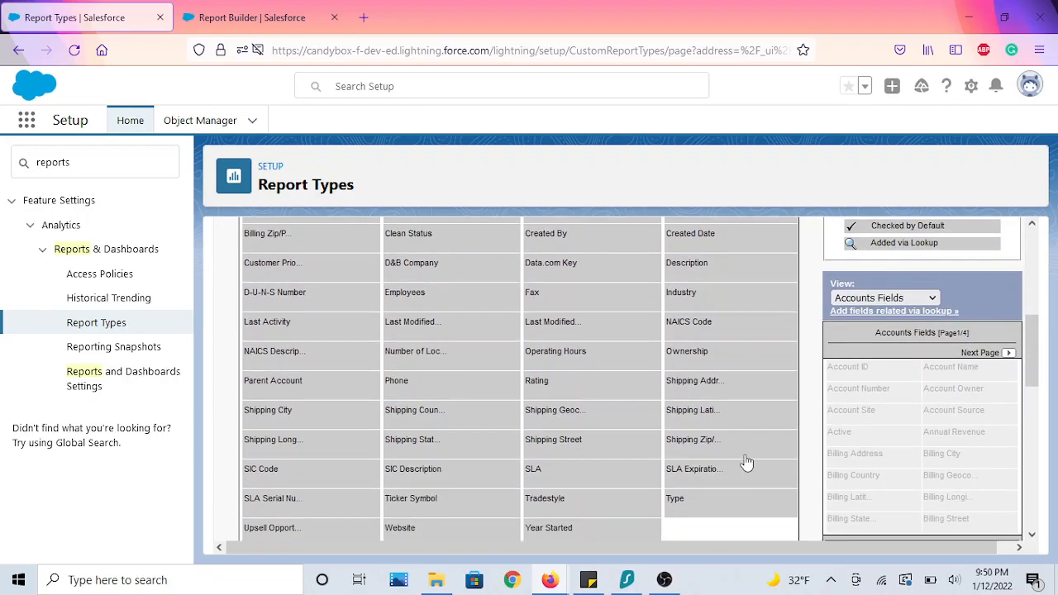
scroll(636, 500, "down", 2)
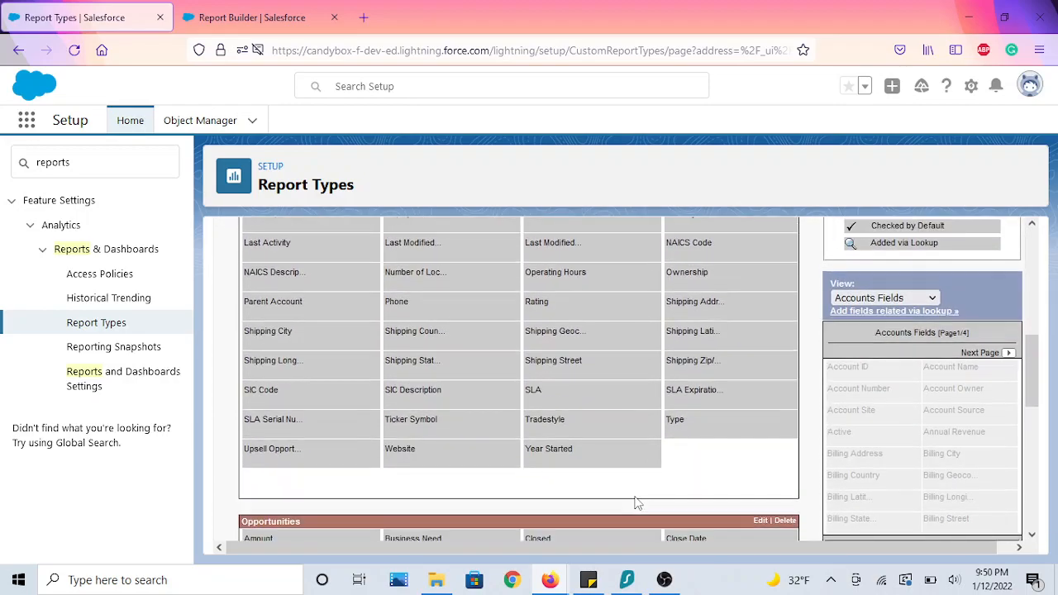
left_click_drag(418, 451, 912, 433)
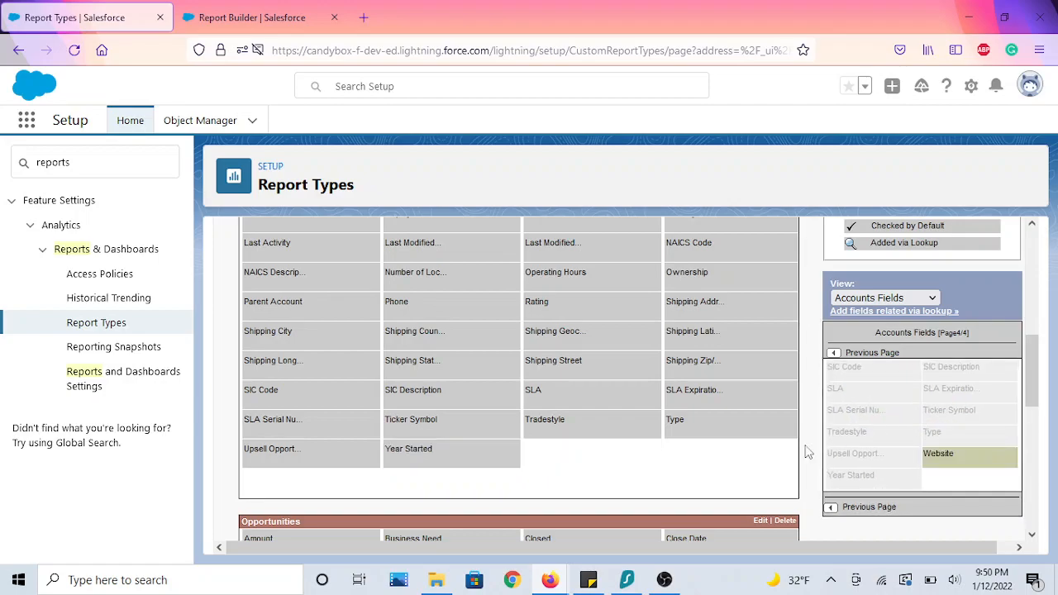
Remove the Push Count field from the layout's Opportunities section.
scroll(418, 436, "down", 3)
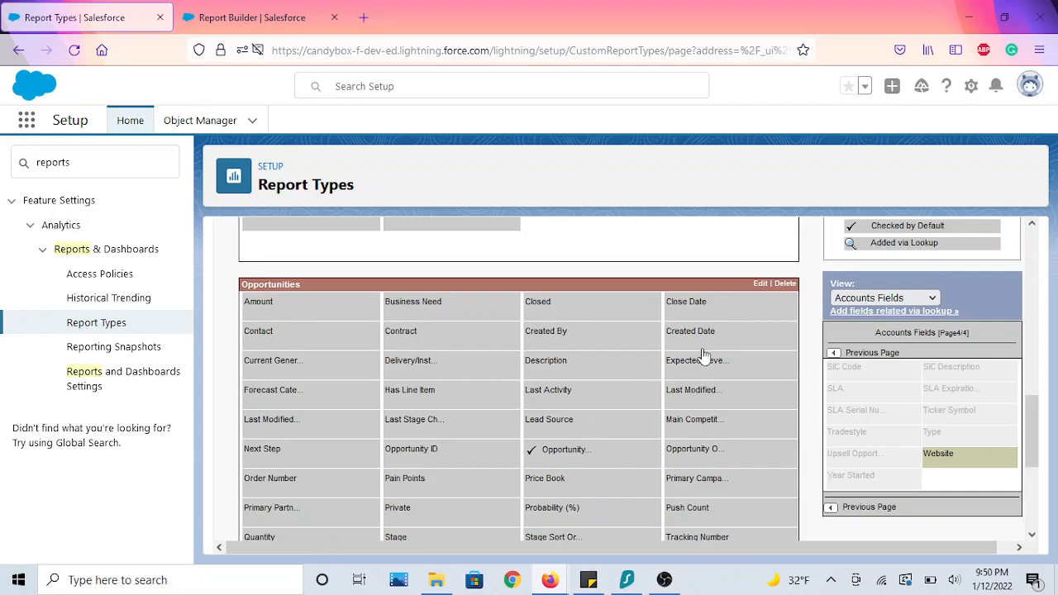
scroll(730, 471, "down", 2)
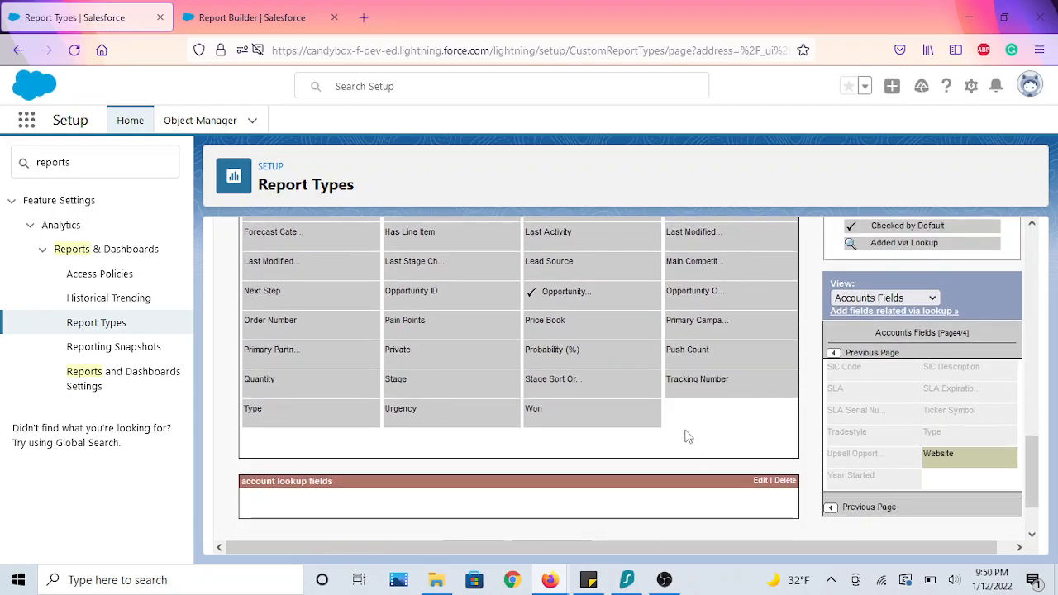
left_click_drag(704, 361, 912, 422)
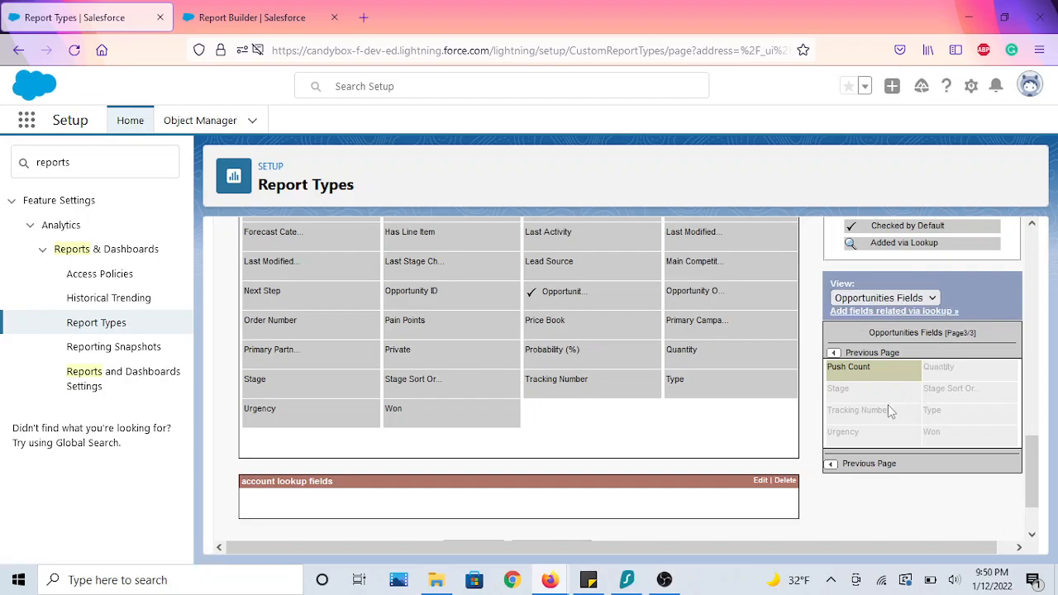
Check the lookup relationships available for Opportunities fields, and leave without adding any.
left_click(878, 312)
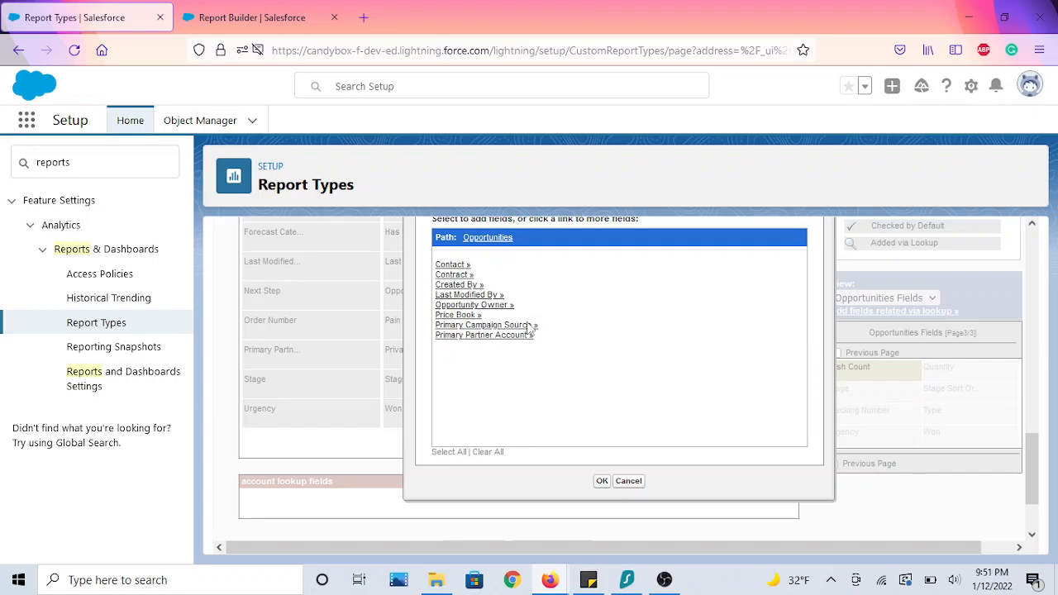
left_click(626, 483)
scroll(759, 391, "up", 2)
scroll(759, 391, "down", 3)
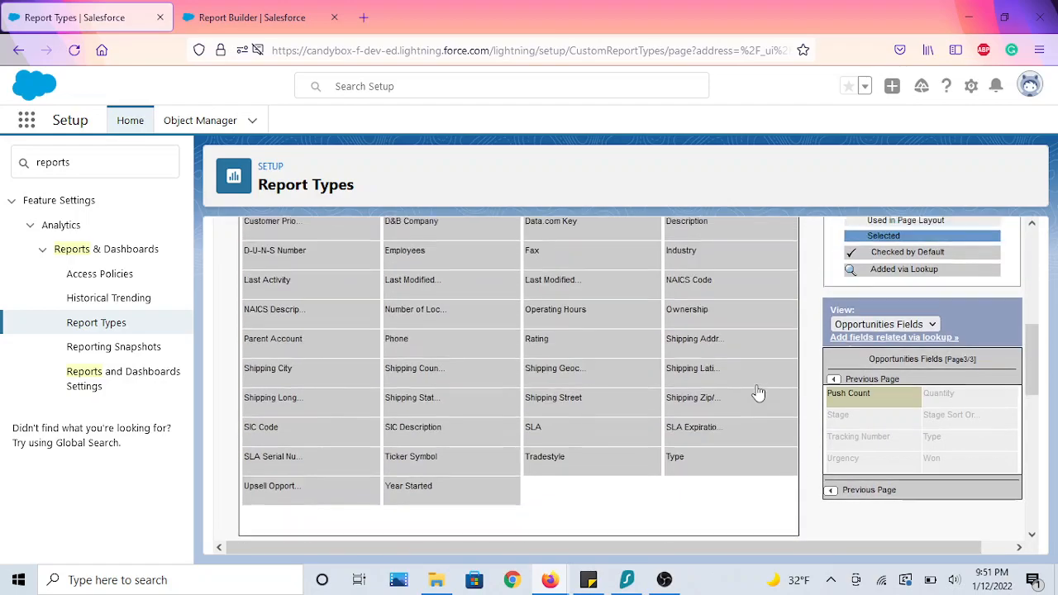
Add the Parent Account's Phone, Rating and Number of Locations fields to the layout via lookup from Accounts.
left_click(896, 301)
left_click(891, 315)
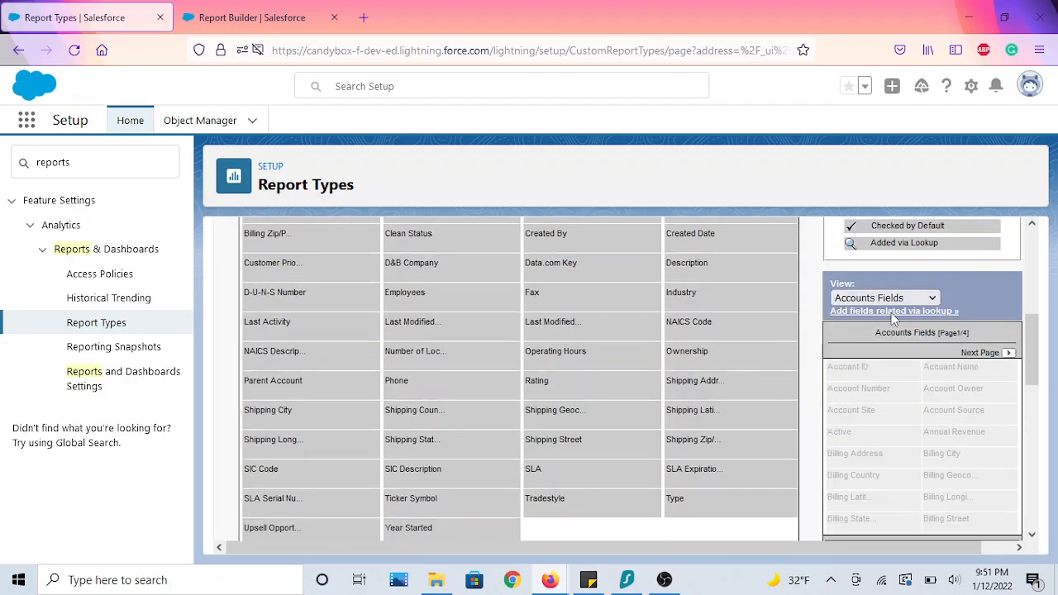
left_click(912, 310)
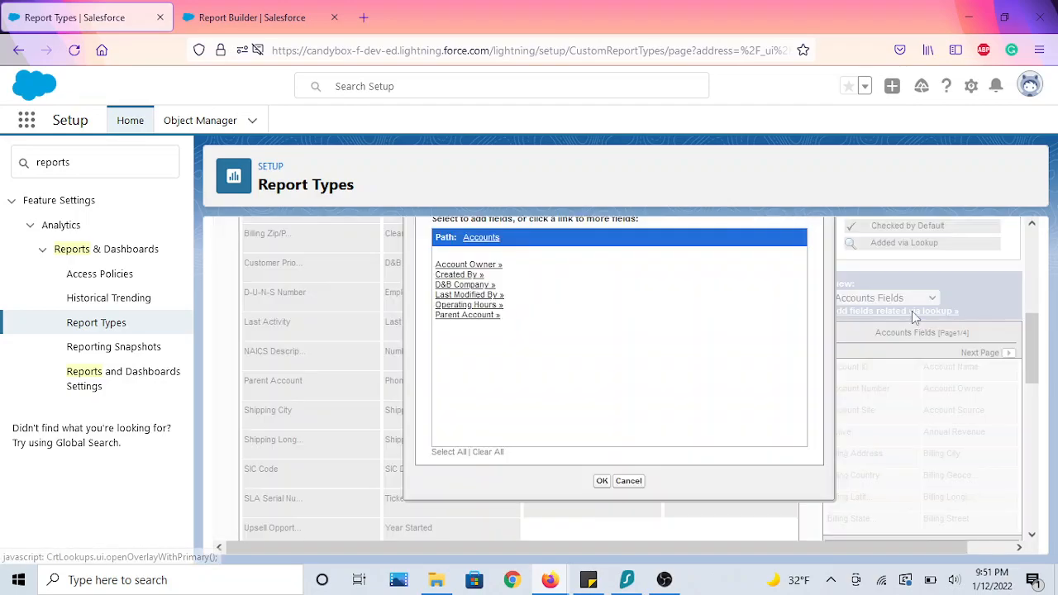
left_click(483, 315)
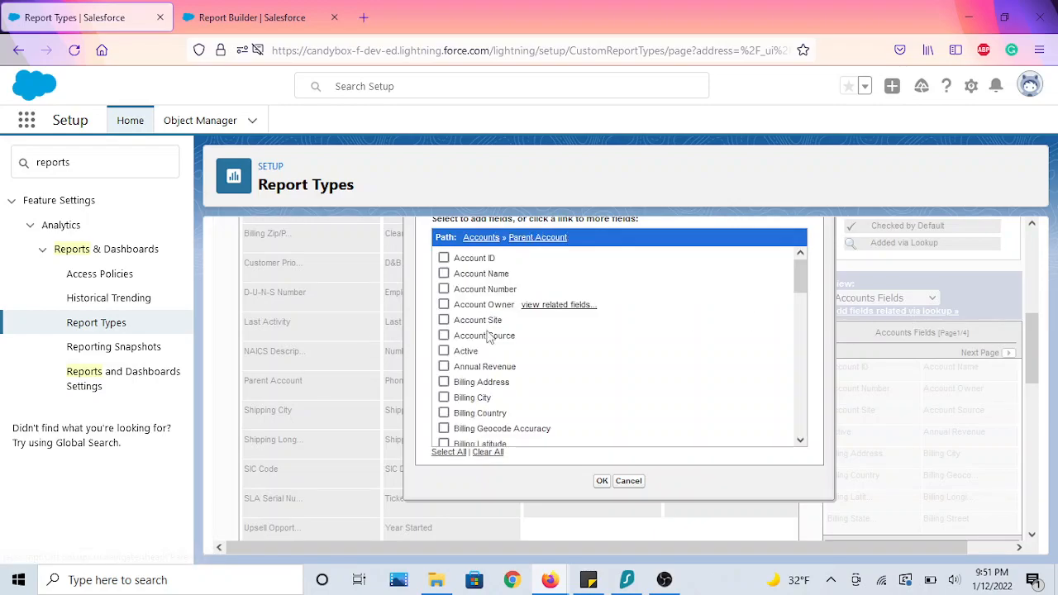
scroll(532, 394, "down", 5)
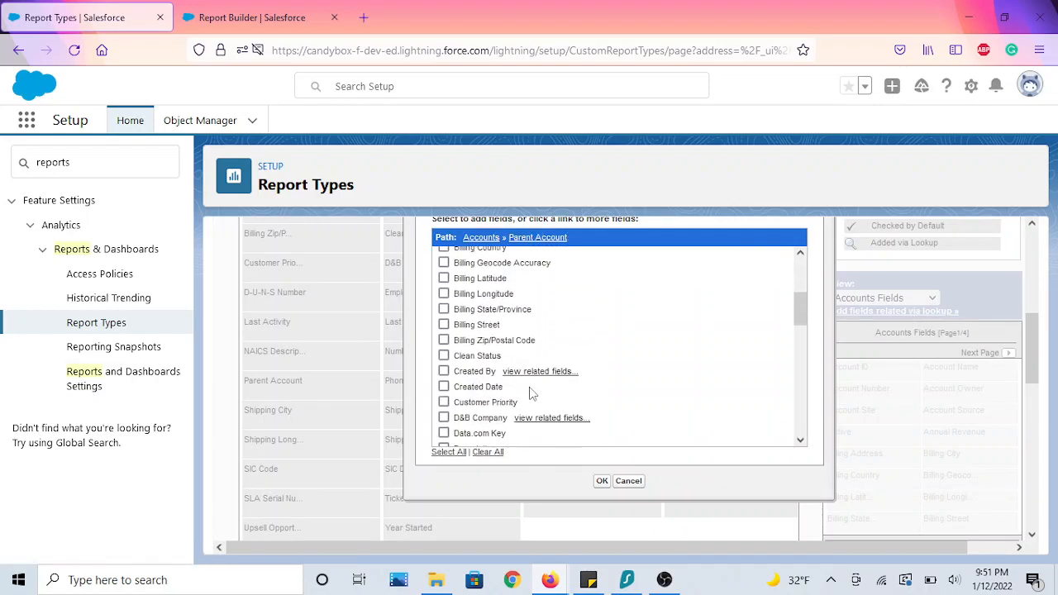
scroll(531, 394, "down", 3)
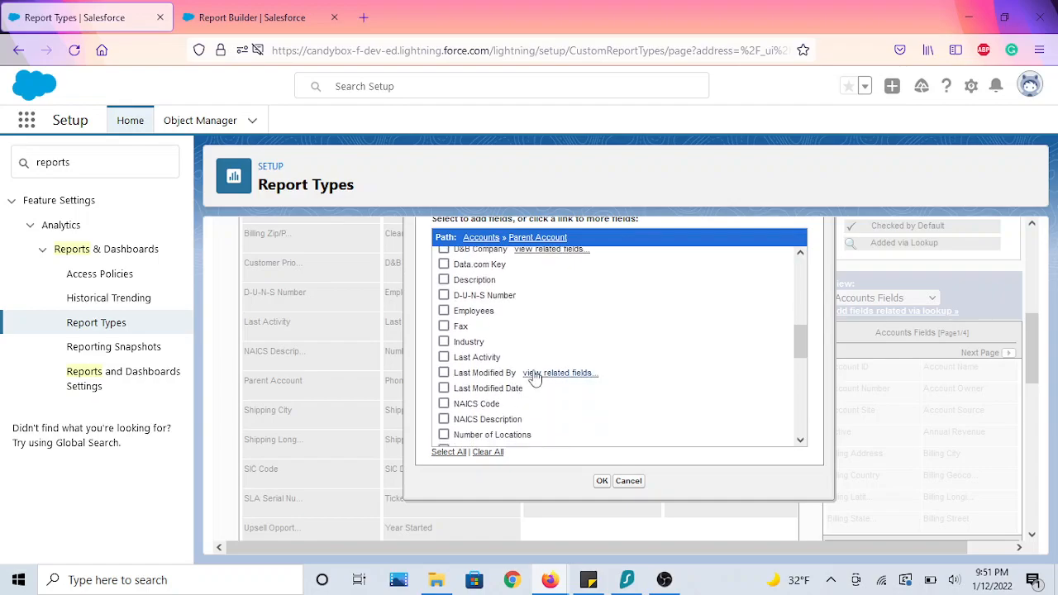
scroll(489, 427, "down", 2)
scroll(510, 428, "down", 1)
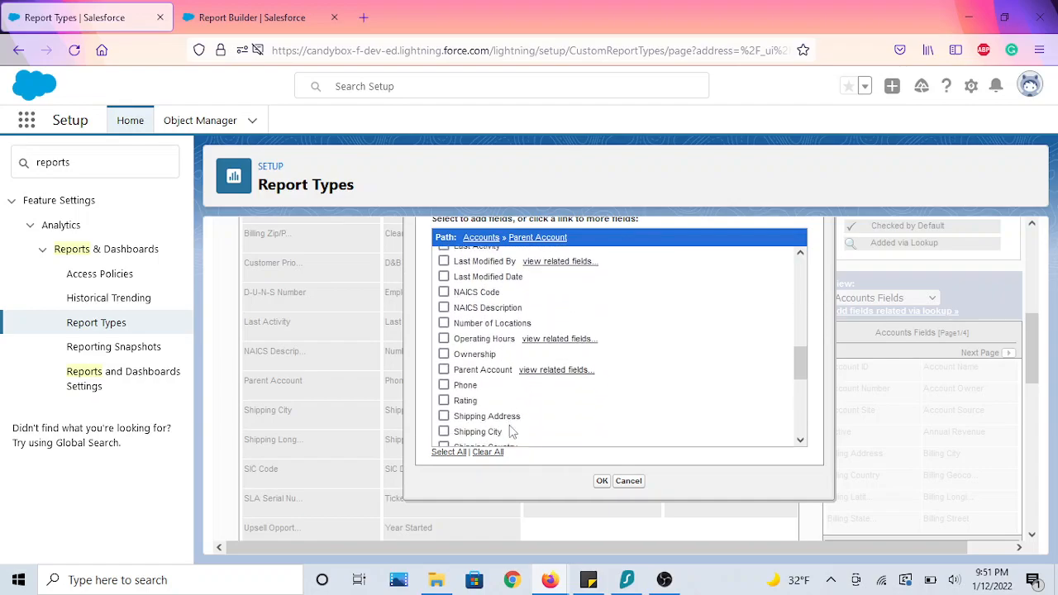
left_click(444, 386)
left_click(602, 481)
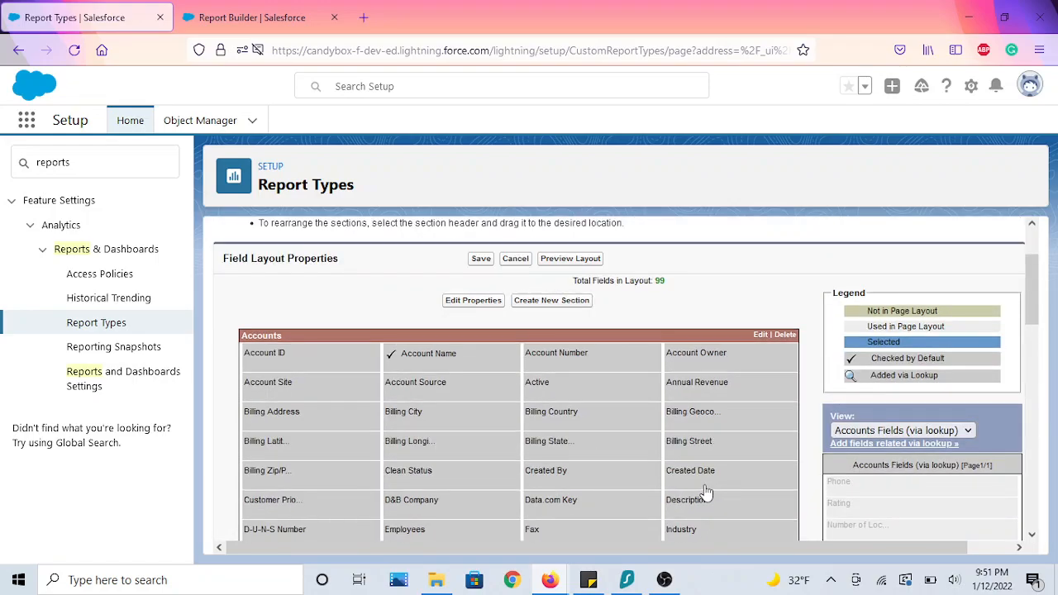
Move the looked-up Phone, Number of Locations and Rating fields from the Accounts section into the account lookup fields section.
scroll(703, 491, "down", 3)
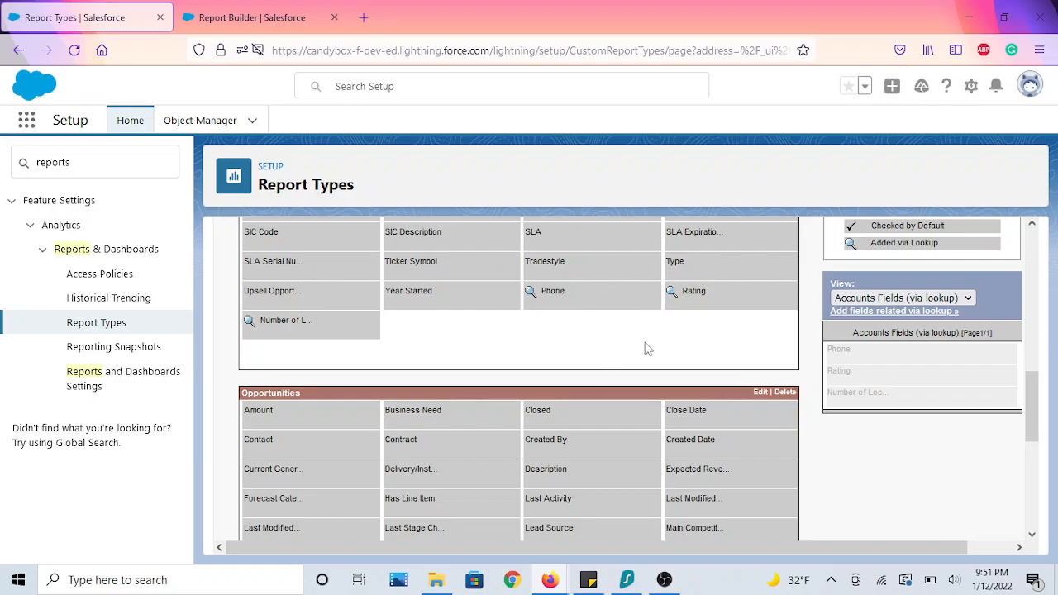
scroll(488, 378, "up", 3)
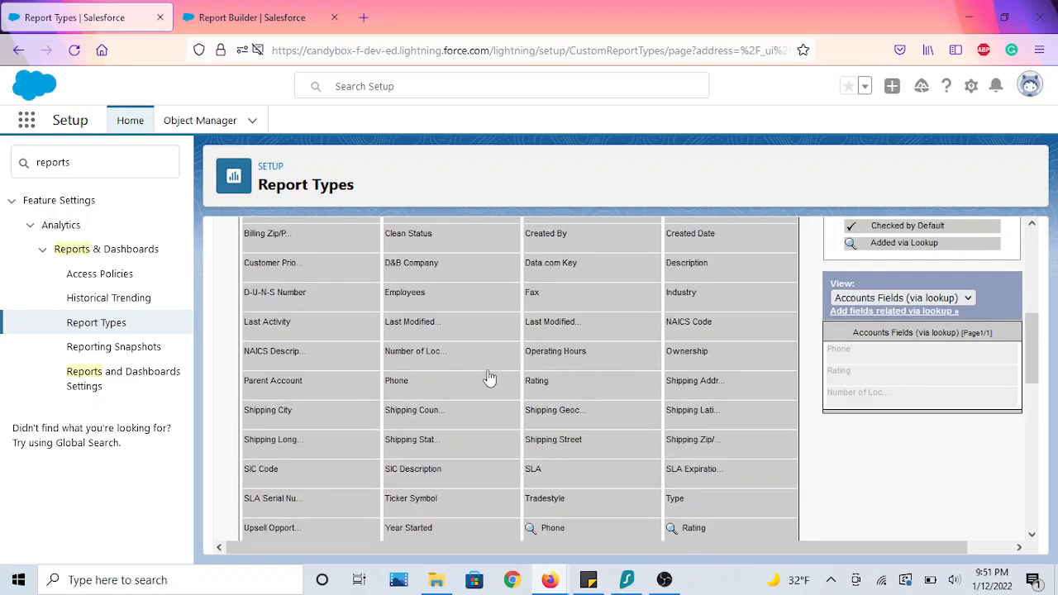
scroll(551, 385, "down", 3)
left_click_drag(576, 306, 446, 435)
scroll(699, 391, "up", 5)
left_click_drag(705, 360, 390, 397)
scroll(650, 392, "up", 10)
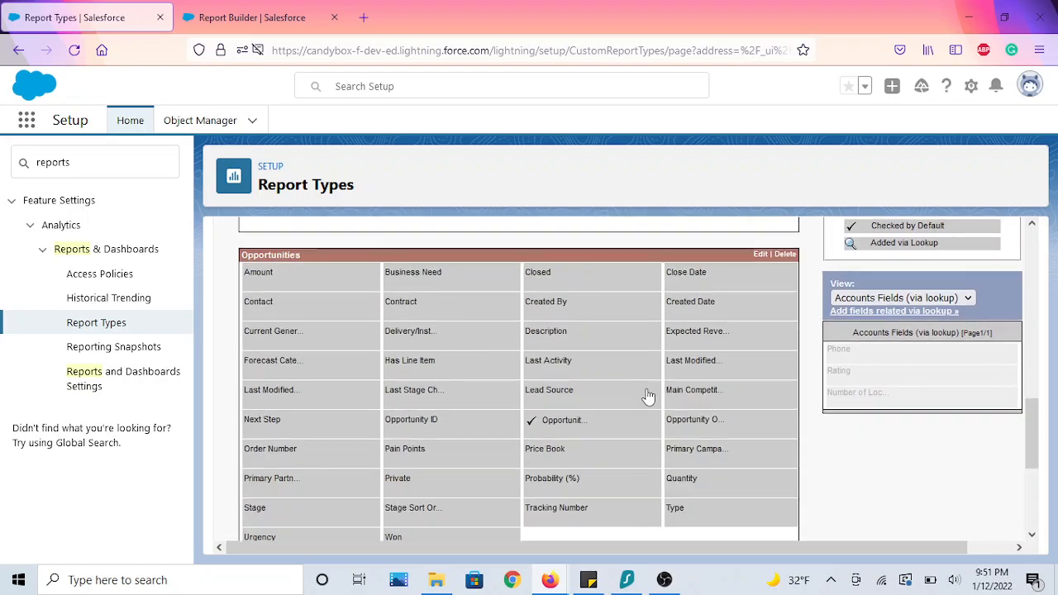
left_click_drag(559, 351, 557, 393)
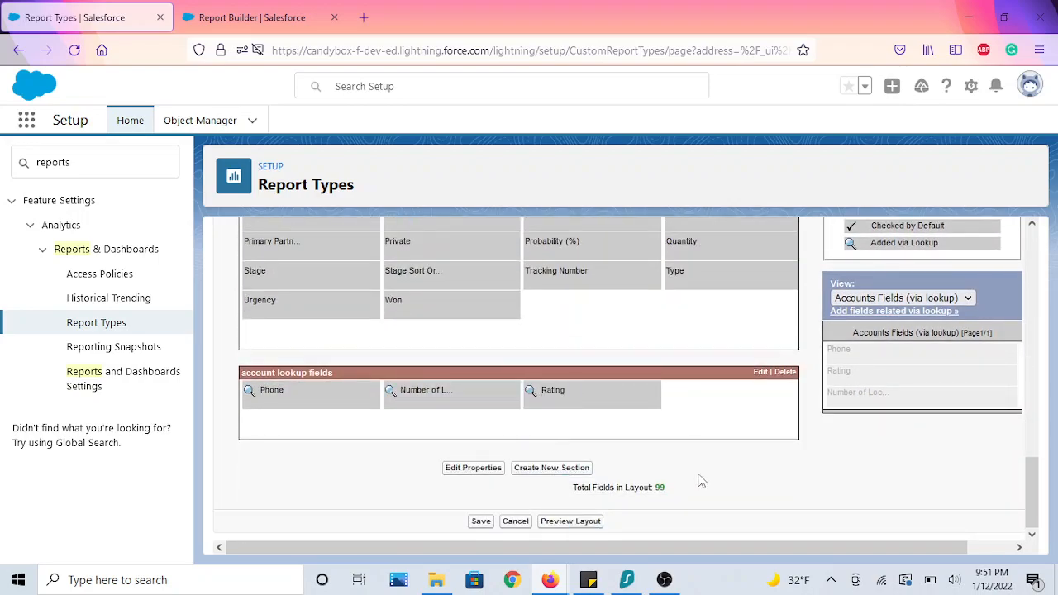
Preview the column selection layout of the Accounts and opportunity report type, close the preview, and save the layout.
scroll(802, 444, "up", 15)
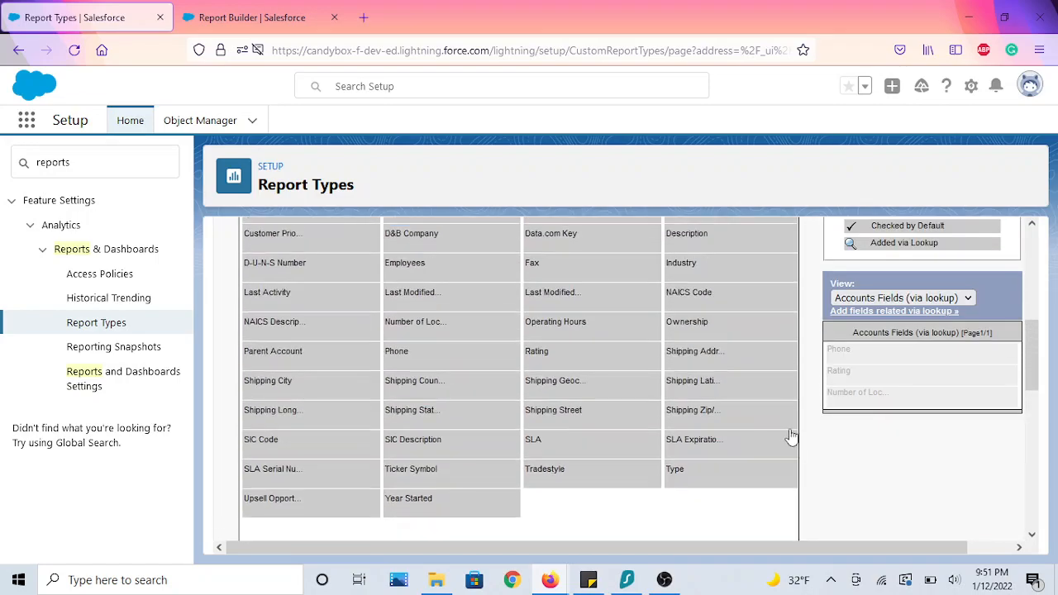
scroll(744, 440, "up", 1)
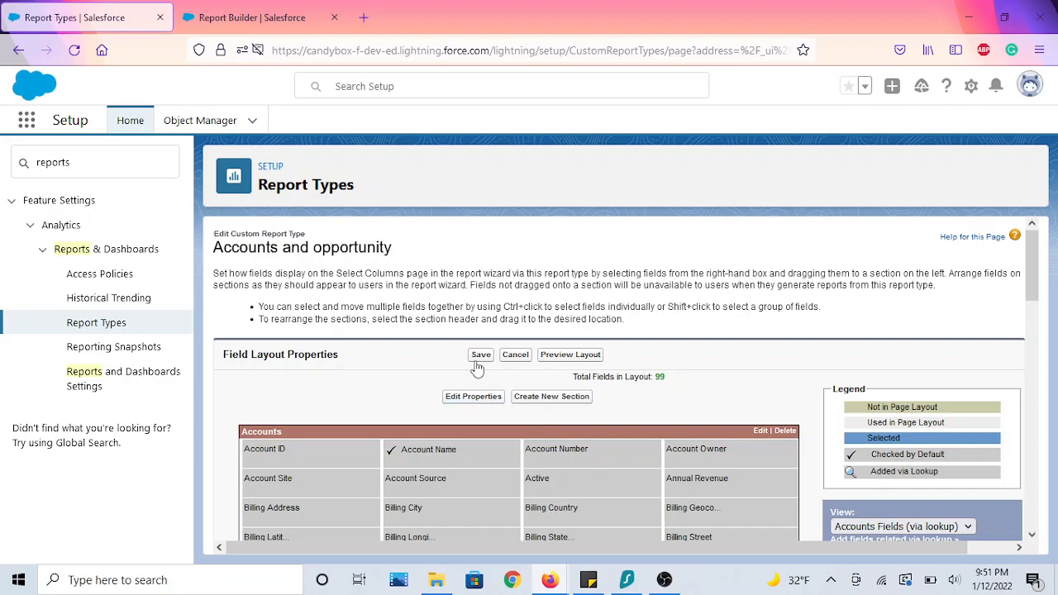
left_click(577, 361)
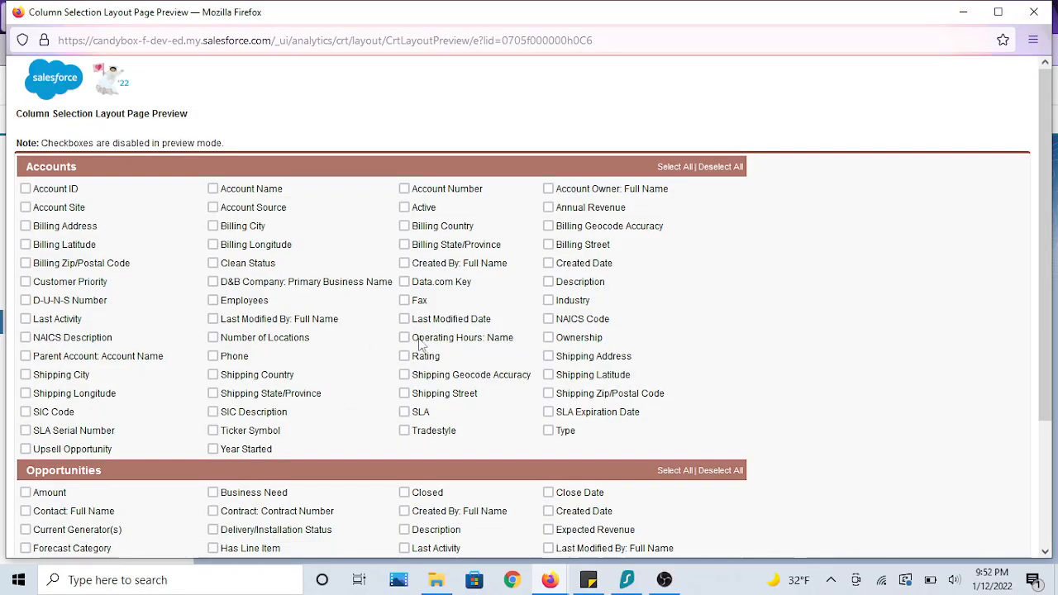
scroll(421, 346, "down", 3)
scroll(640, 422, "up", 3)
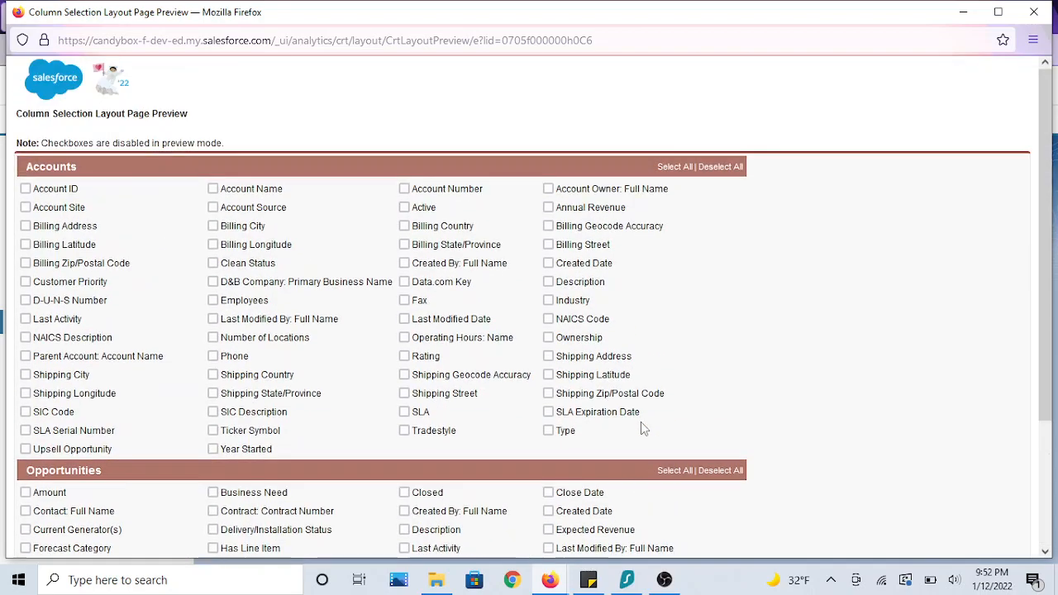
left_click(1034, 12)
left_click(484, 361)
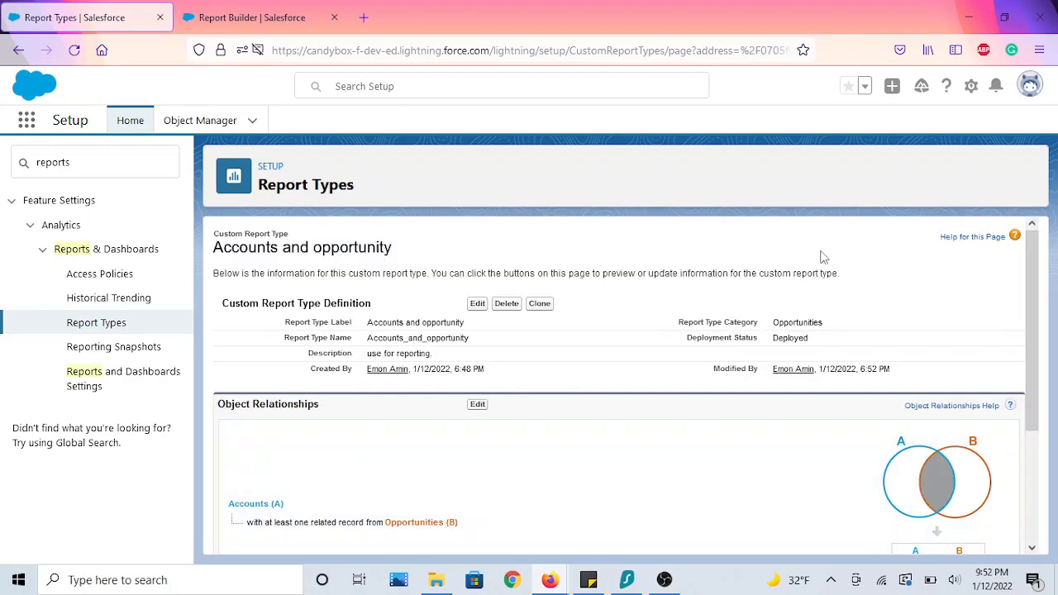
Start a new report in the Sales app using the Accounts and opportunity report type from the Opportunities category.
key("ctrl+Tab")
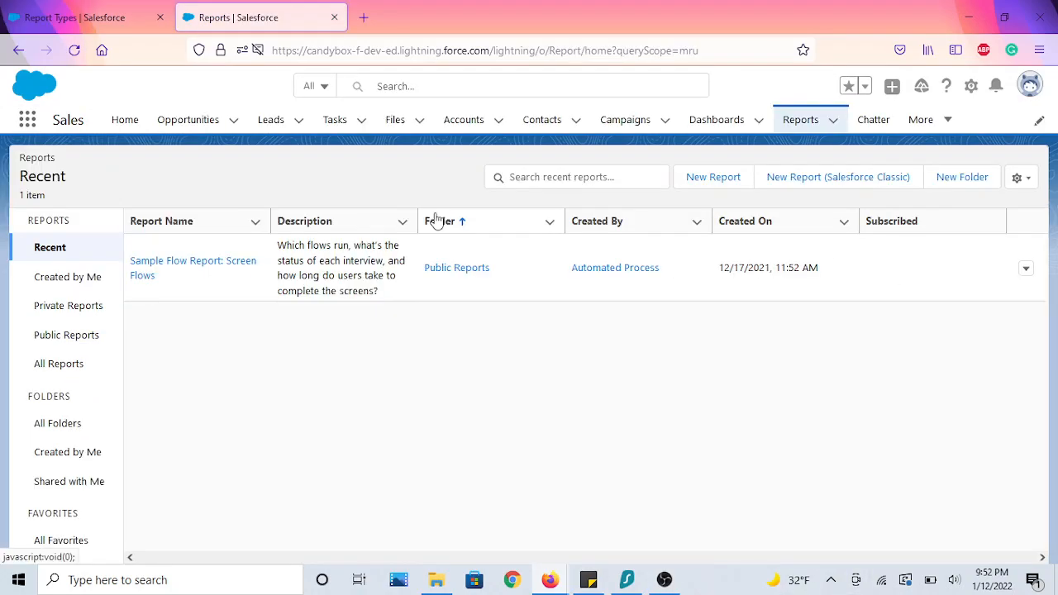
left_click(730, 184)
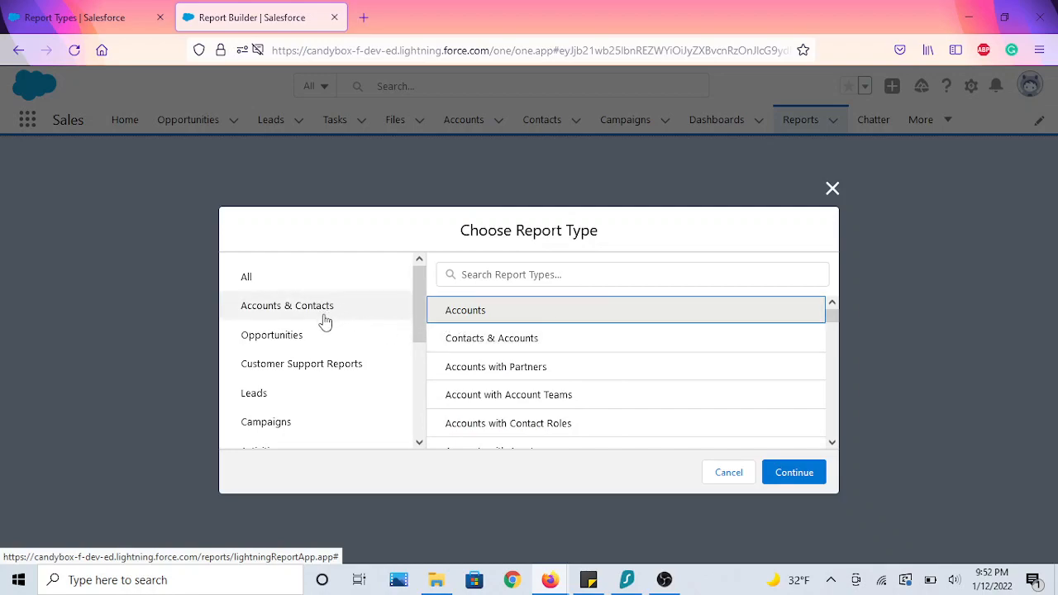
left_click(310, 343)
scroll(626, 369, "down", 4)
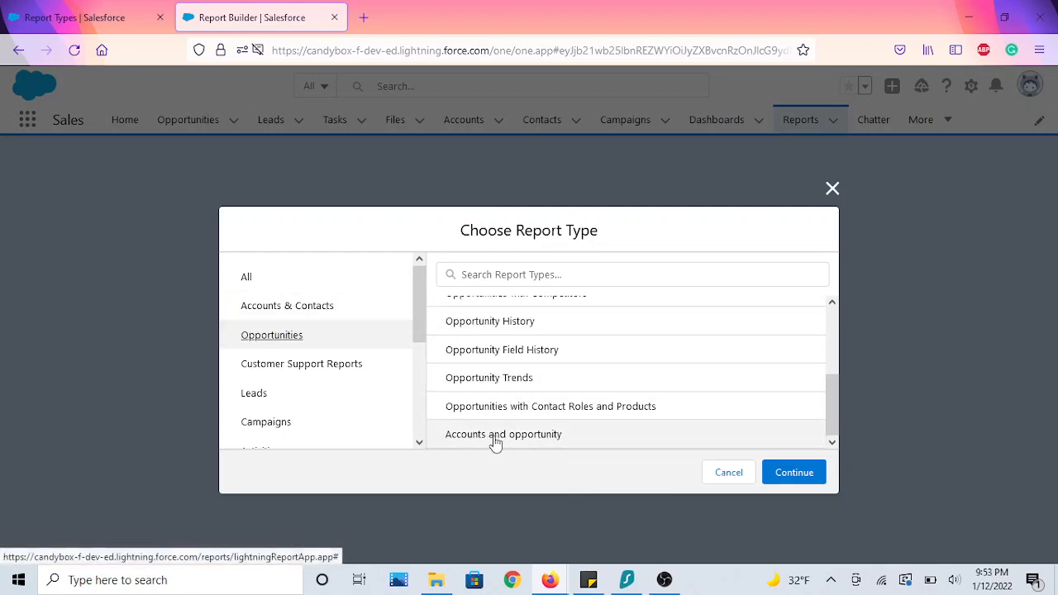
left_click(493, 439)
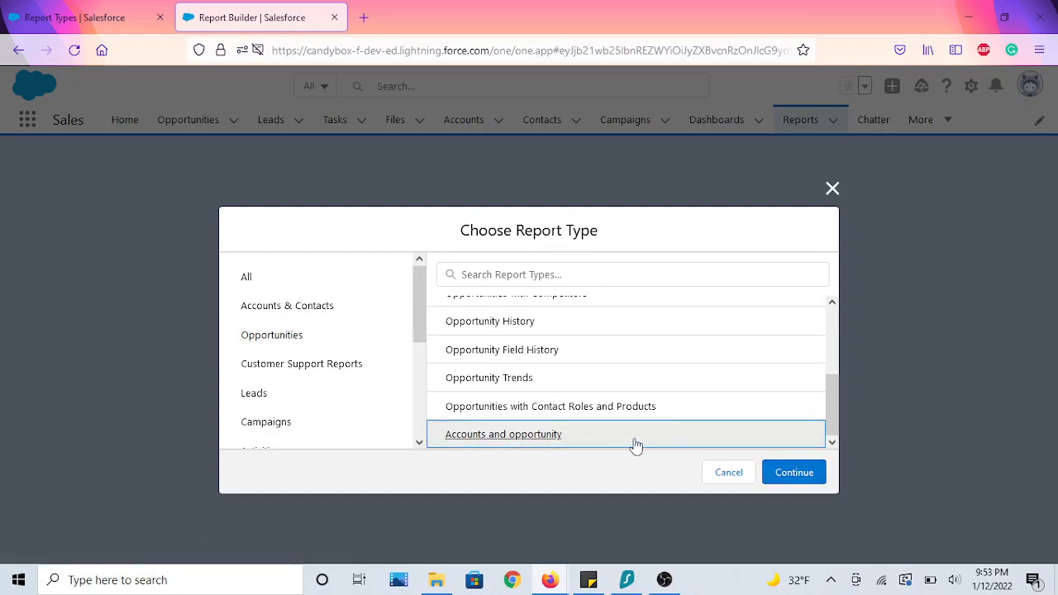
left_click(808, 473)
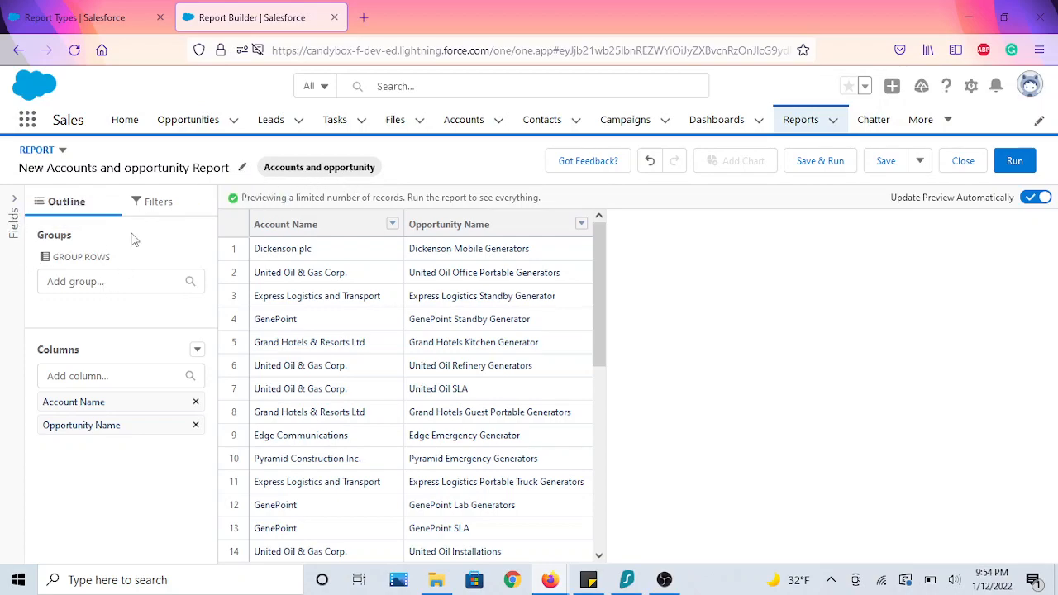
Examine the fields available to the report under Accounts, Opportunities and account lookup fields, and hide the field list.
left_click(14, 207)
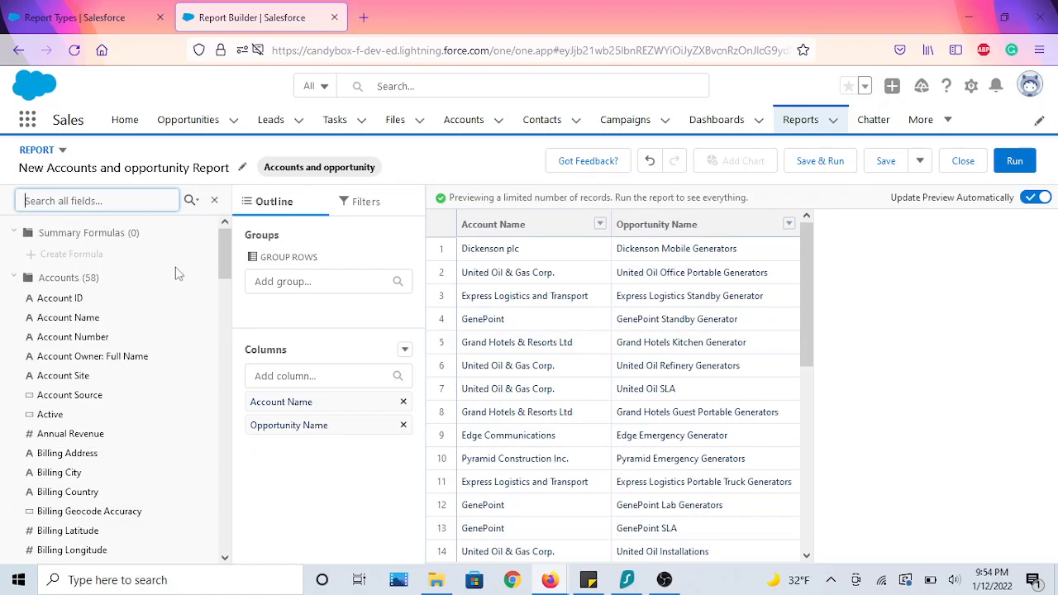
scroll(162, 298, "down", 6)
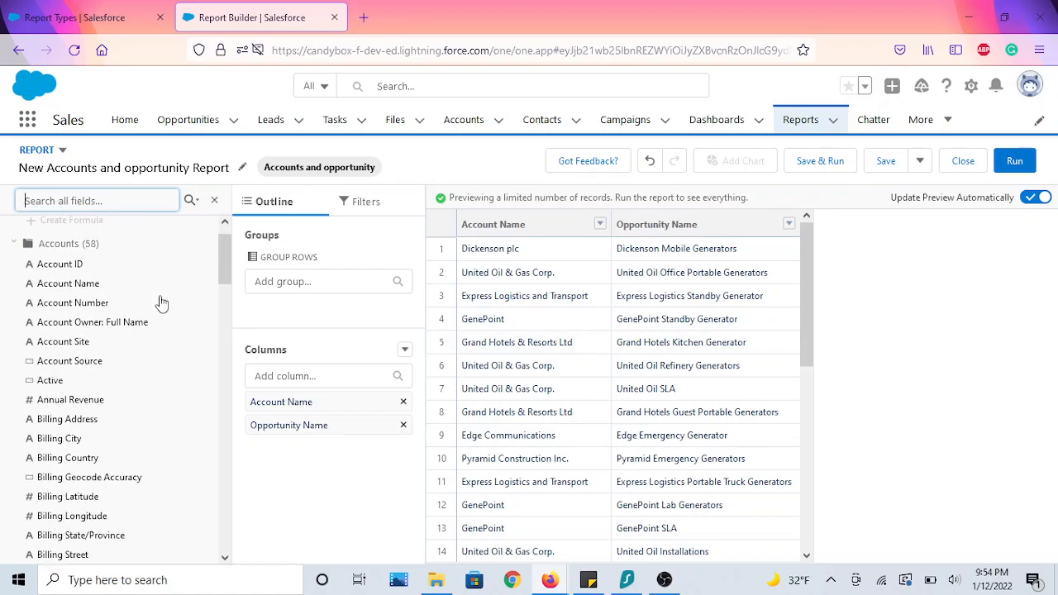
scroll(160, 305, "down", 6)
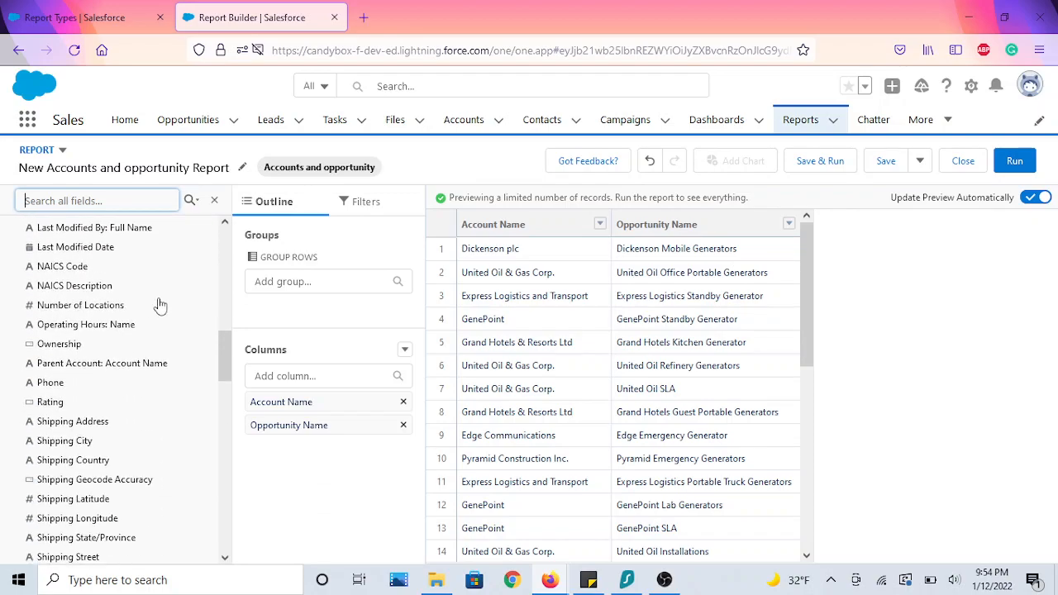
scroll(159, 308, "down", 5)
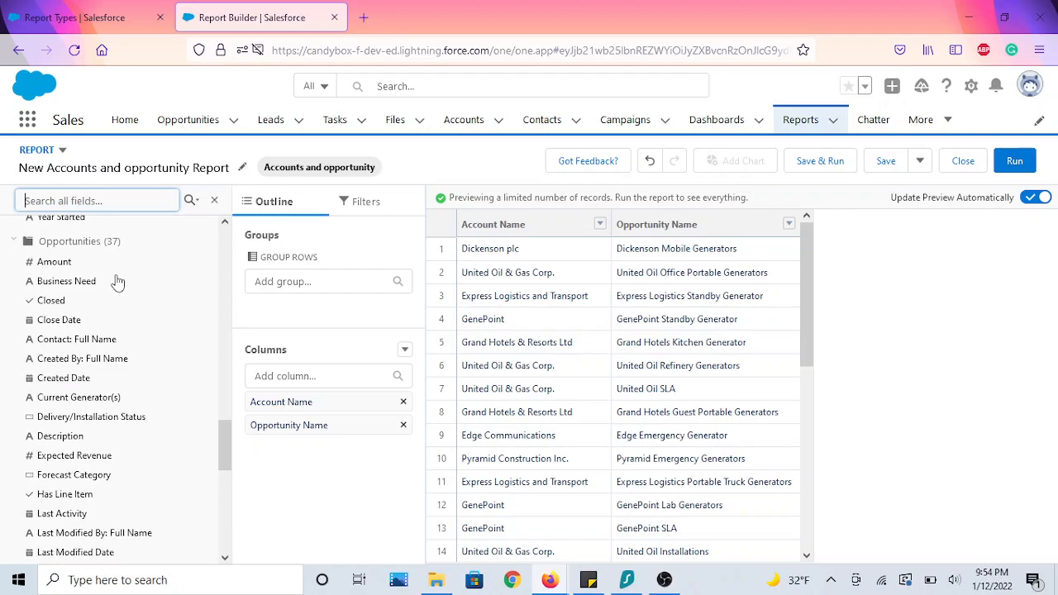
scroll(157, 311, "down", 4)
scroll(159, 313, "down", 4)
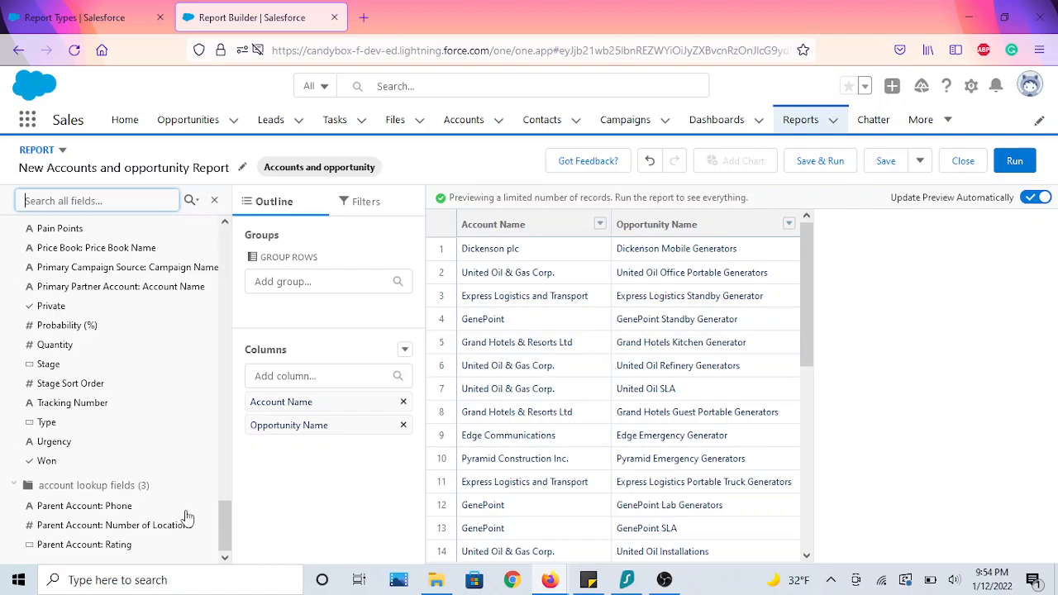
scroll(169, 510, "up", 6)
scroll(169, 510, "up", 10)
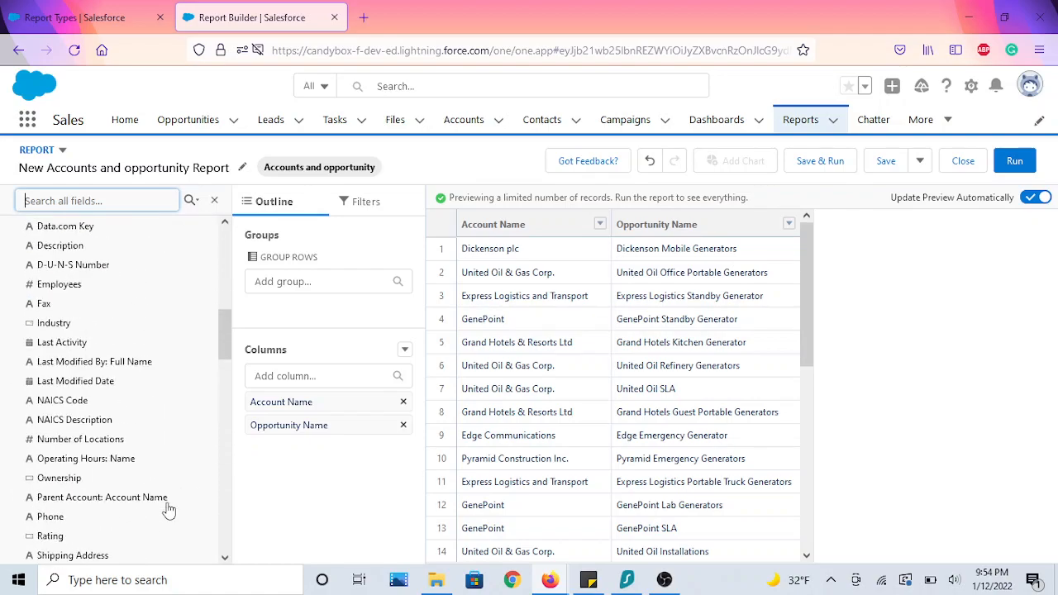
left_click(222, 213)
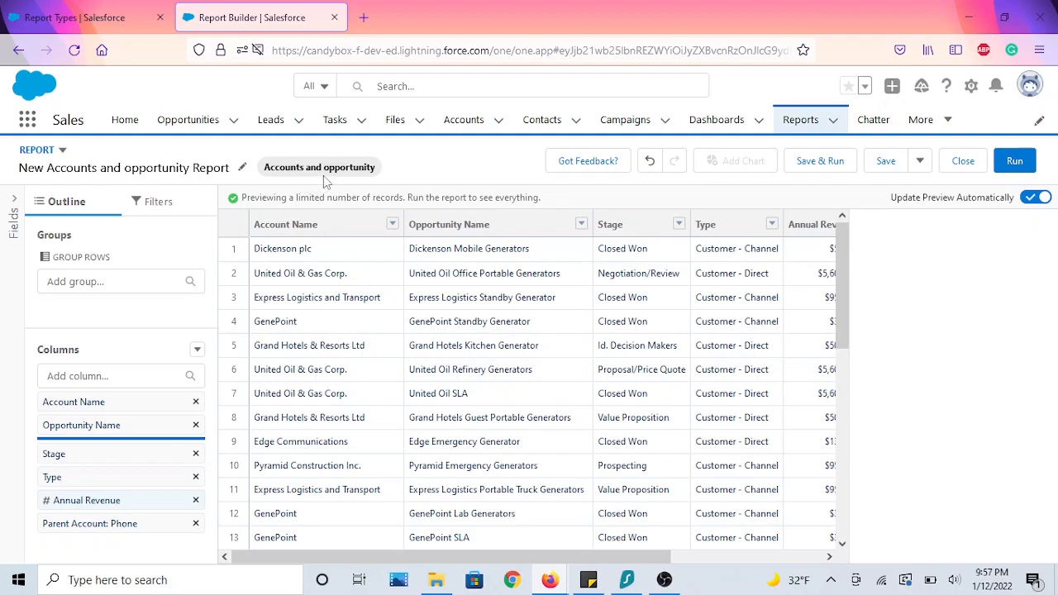
left_click(15, 201)
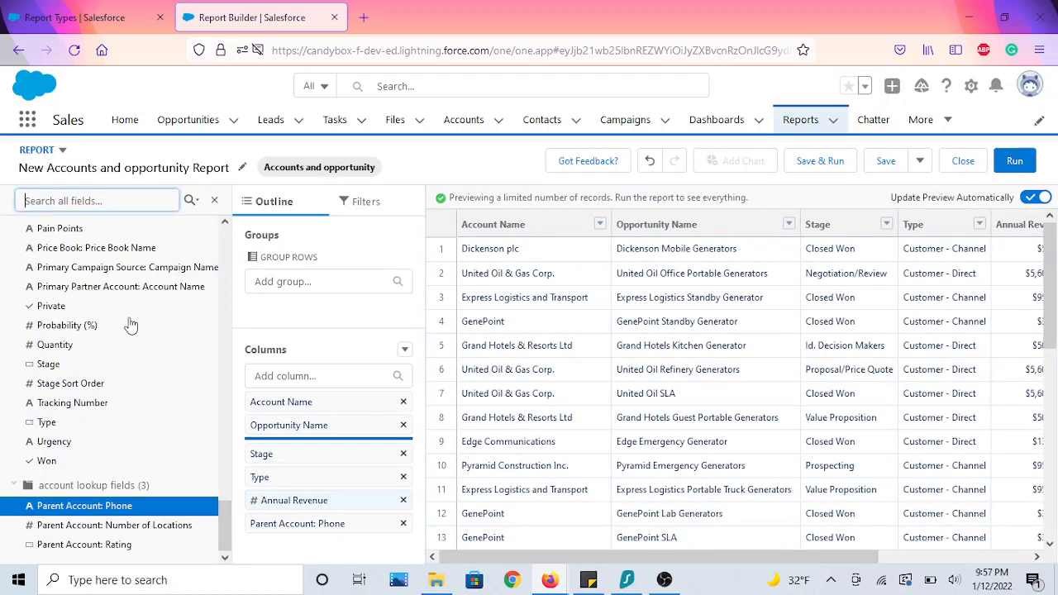
left_click(214, 200)
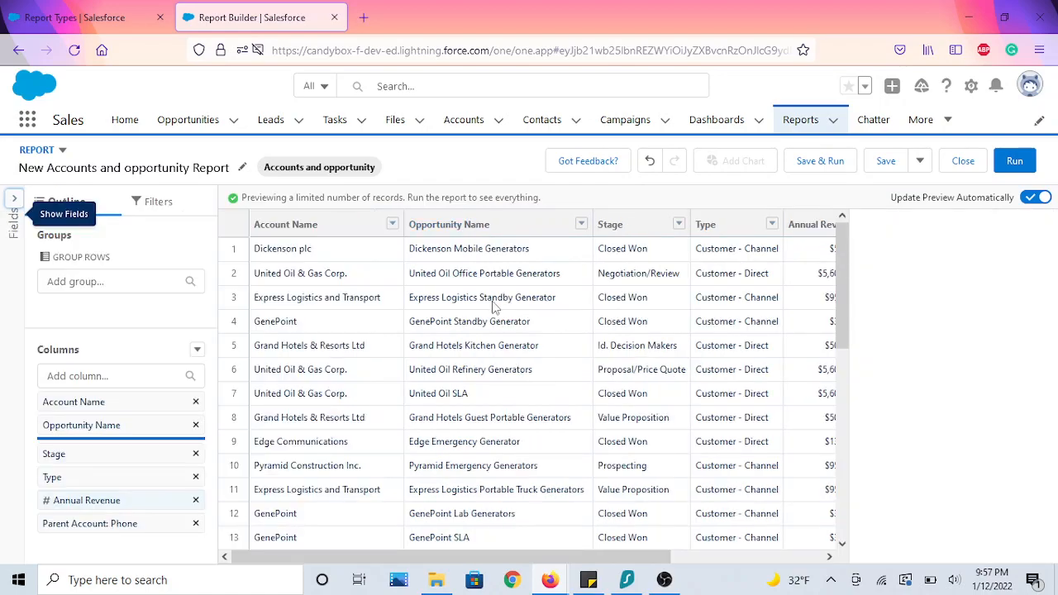